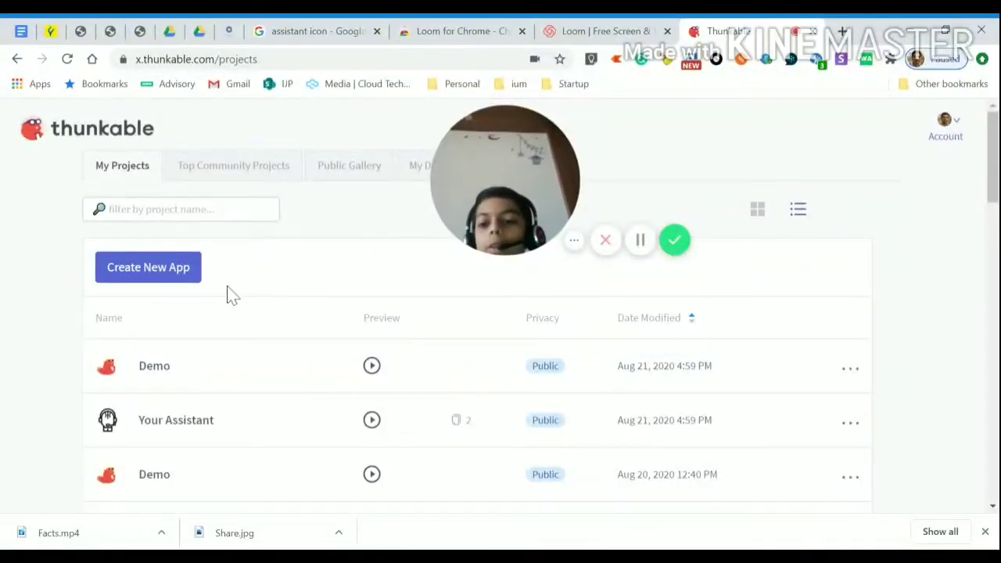
# Create a new app project named Assistant and open its designer.
pyautogui.click(181, 273)
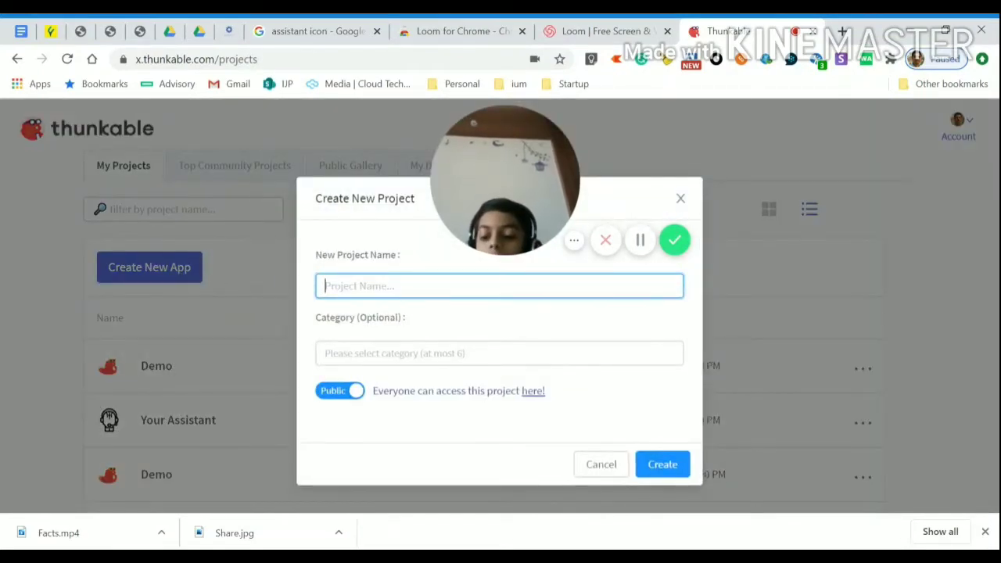
pyautogui.write('Assis')
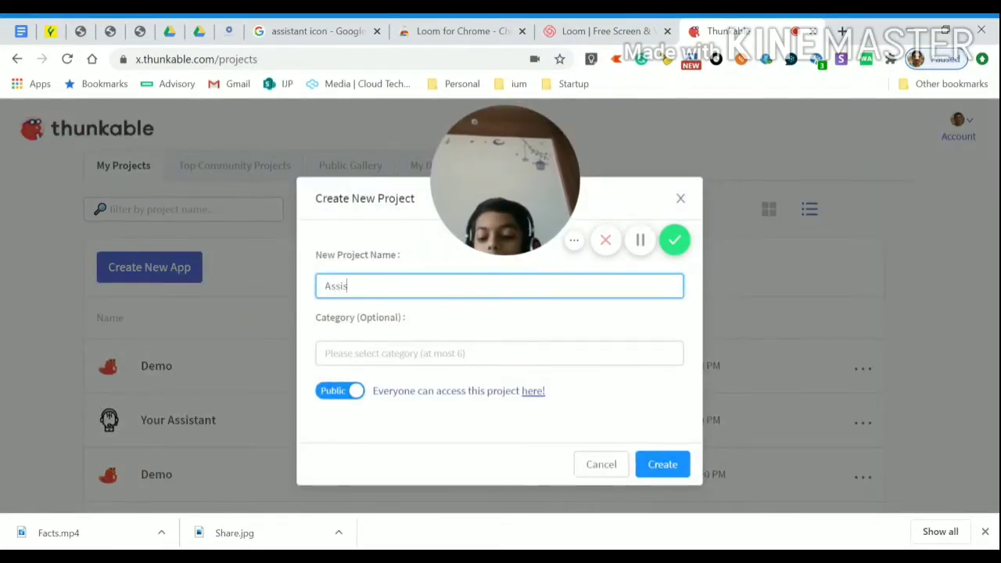
pyautogui.write('tant')
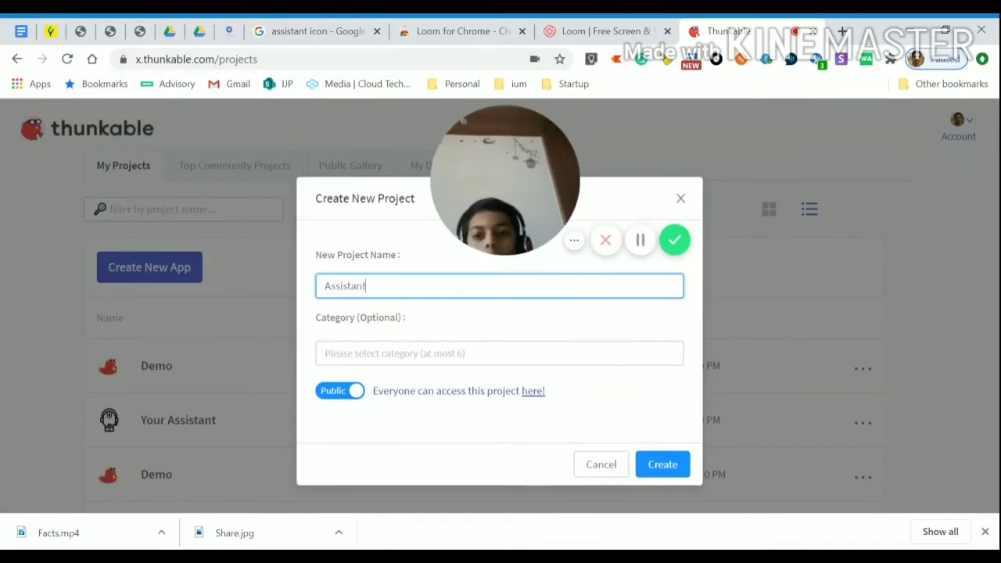
pyautogui.press('Return')
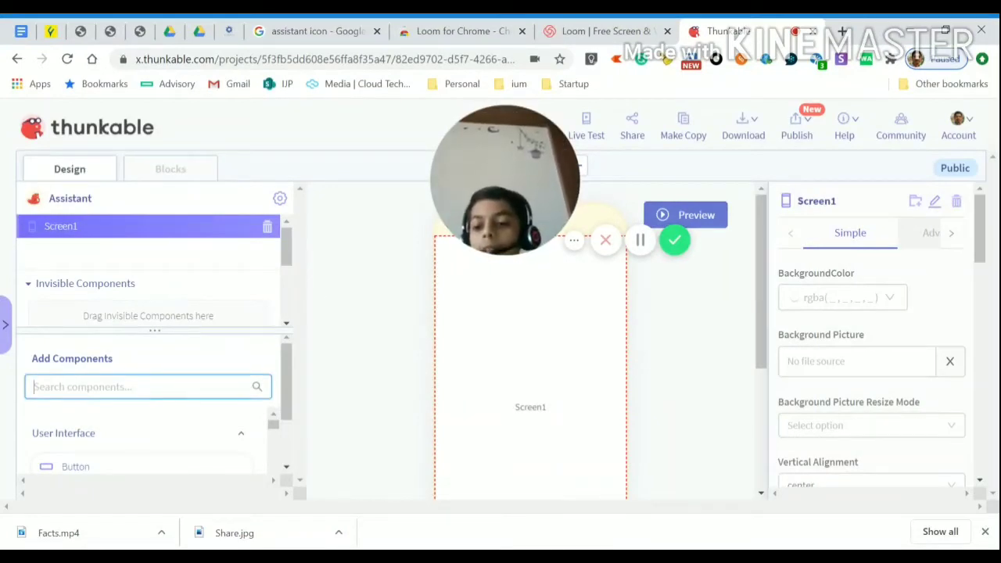
pyautogui.write('Row')
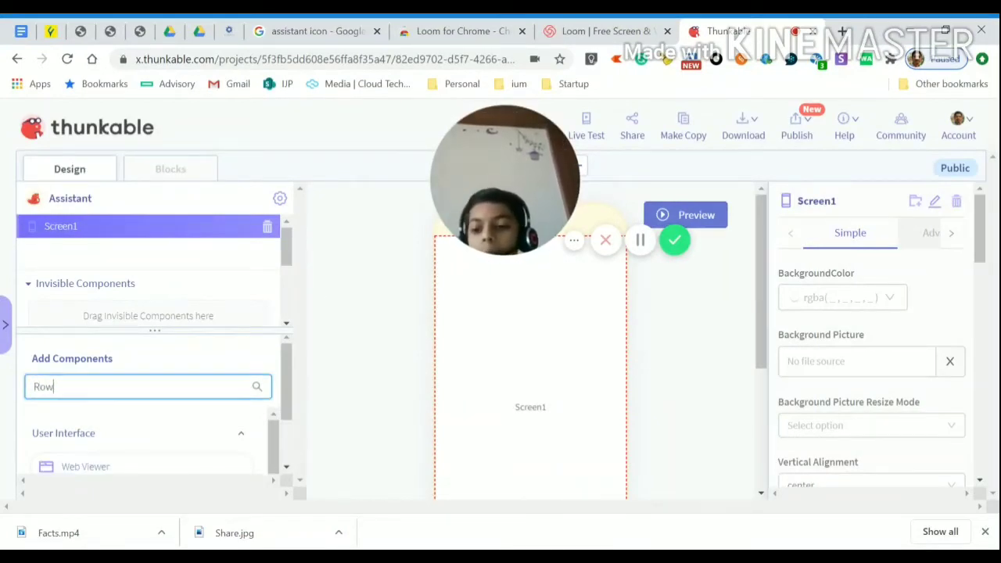
pyautogui.scroll(-1, 227, 407)
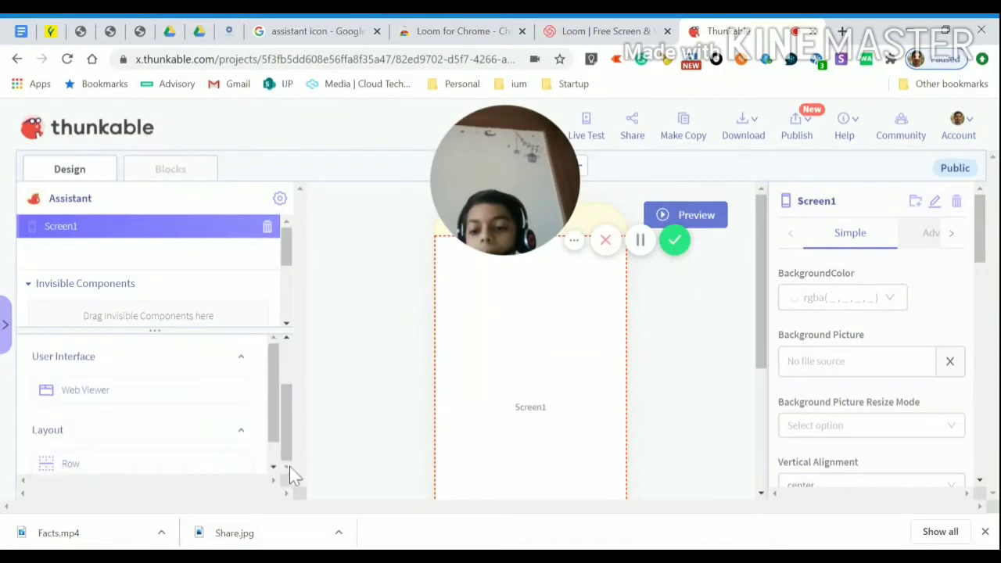
# Add Row1 to Screen1 with its height set to Fit contents.
pyautogui.moveTo(213, 462)
pyautogui.mouseDown()
pyautogui.moveTo(298, 426)
pyautogui.moveTo(518, 385)
pyautogui.mouseUp()
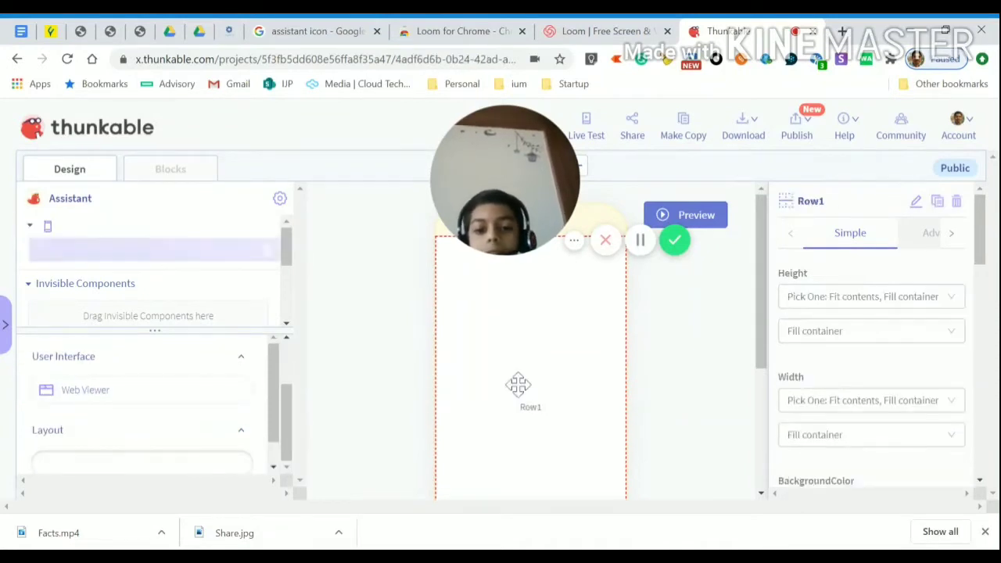
pyautogui.click(836, 330)
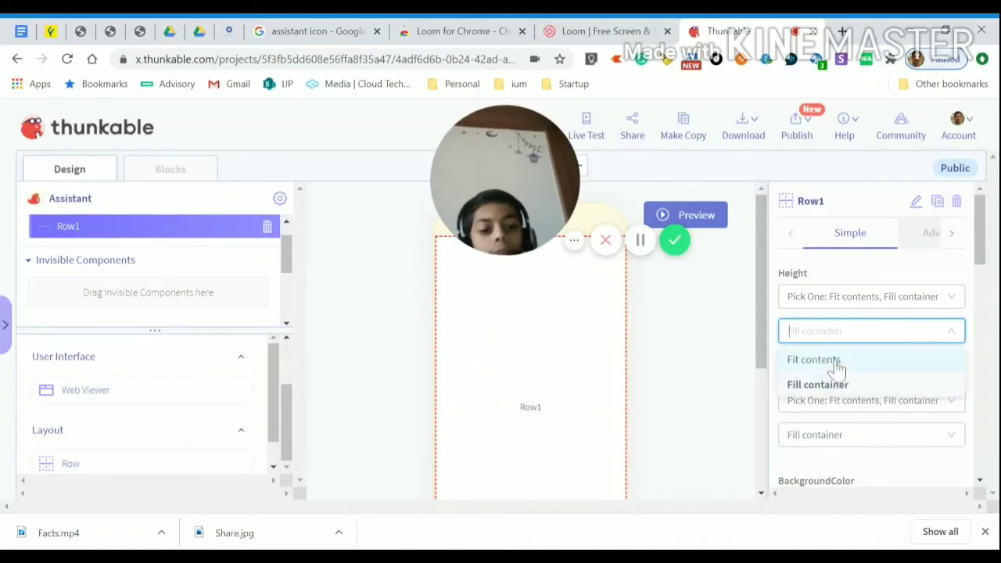
pyautogui.click(838, 361)
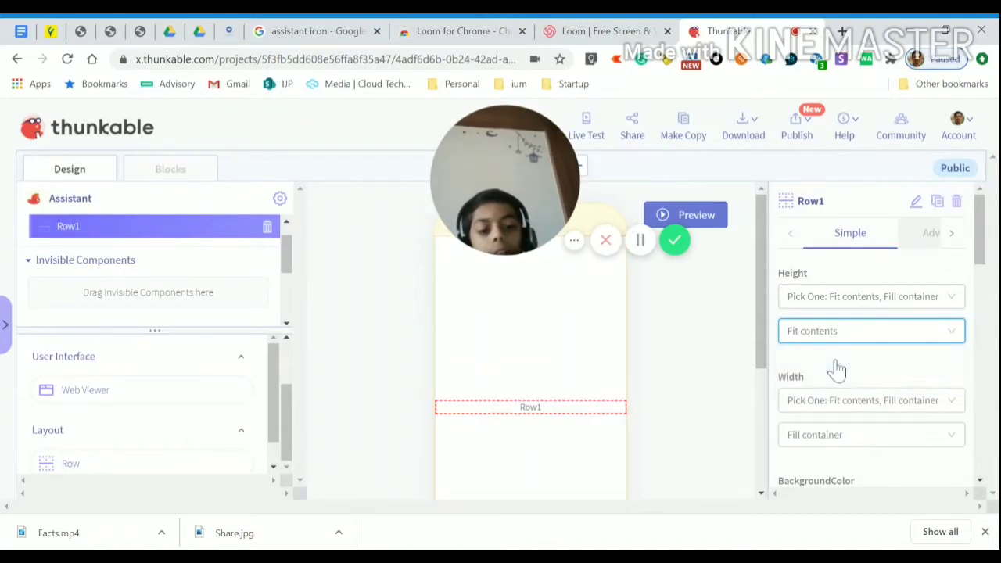
# Set Screen1's vertical alignment to top.
pyautogui.click(596, 366)
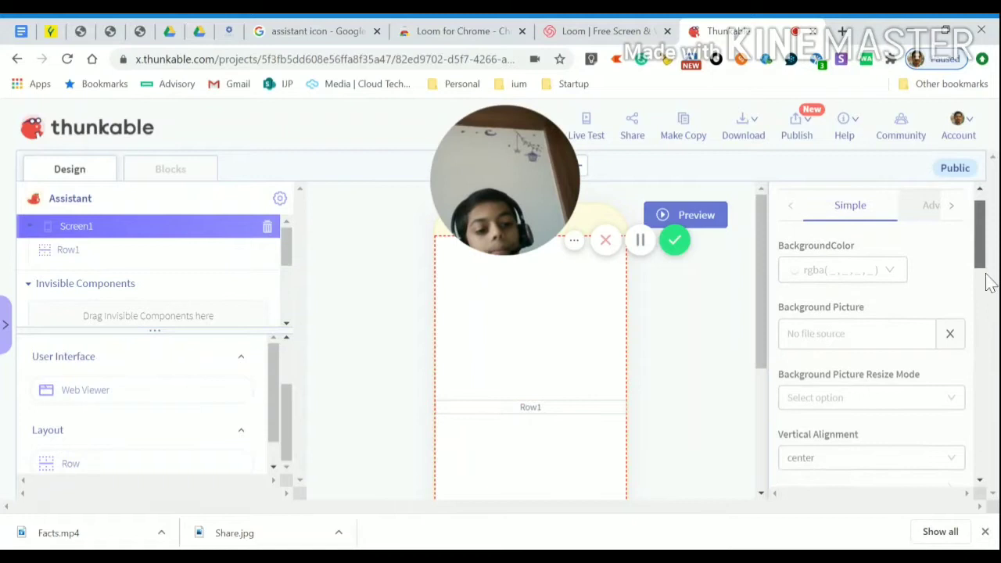
pyautogui.moveTo(979, 234); pyautogui.dragTo(979, 305)
pyautogui.click(816, 254)
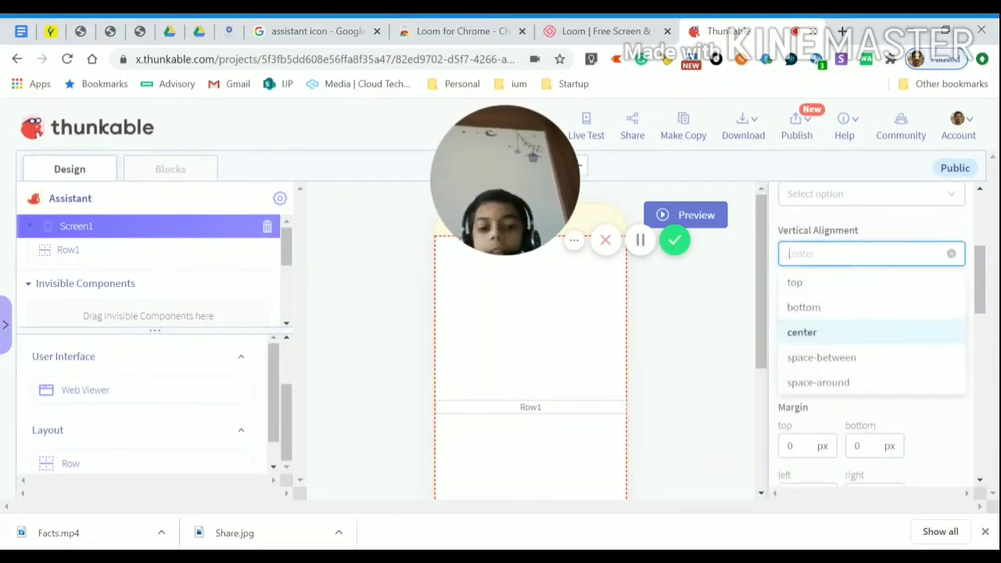
pyautogui.click(828, 283)
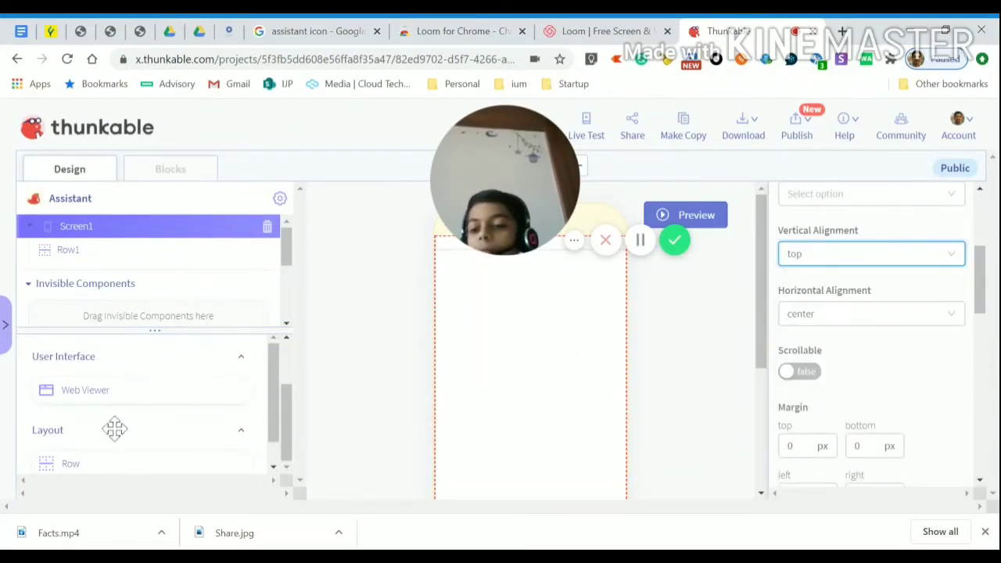
pyautogui.scroll(2, 117, 436)
pyautogui.doubleClick(43, 386)
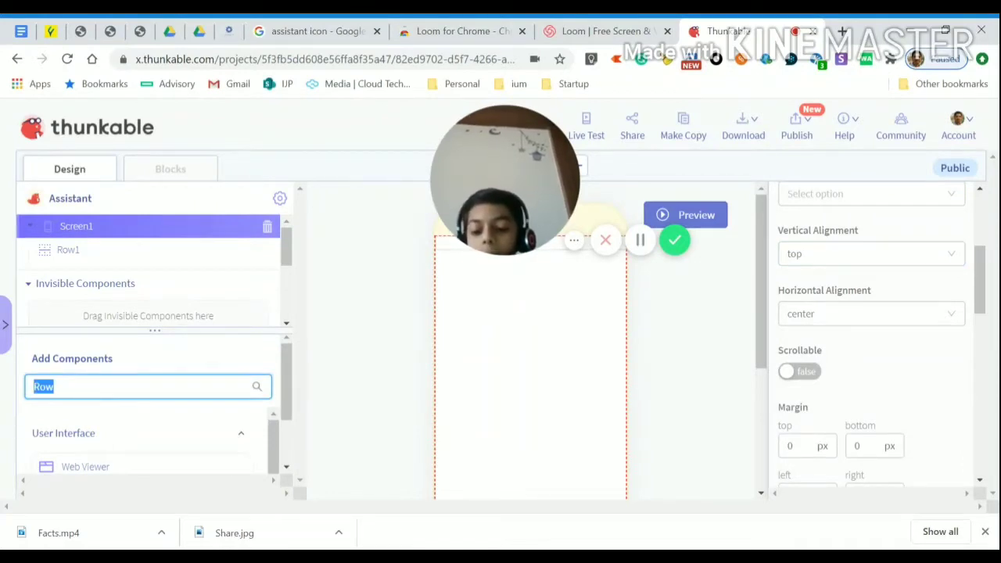
pyautogui.write('Butto')
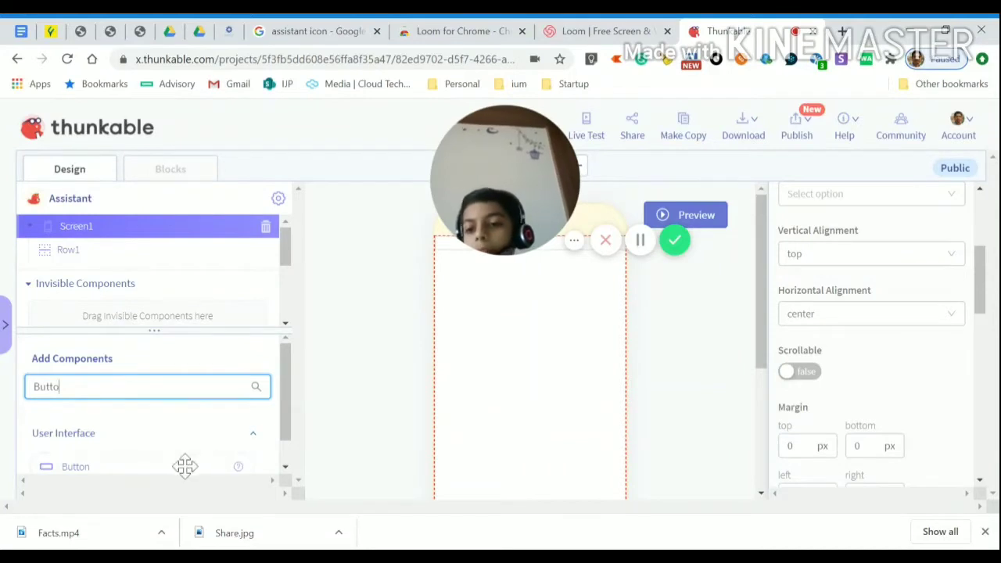
# Add Button1 inside Row1 and set the row's horizontal alignment to right.
pyautogui.moveTo(185, 466); pyautogui.dragTo(145, 249)
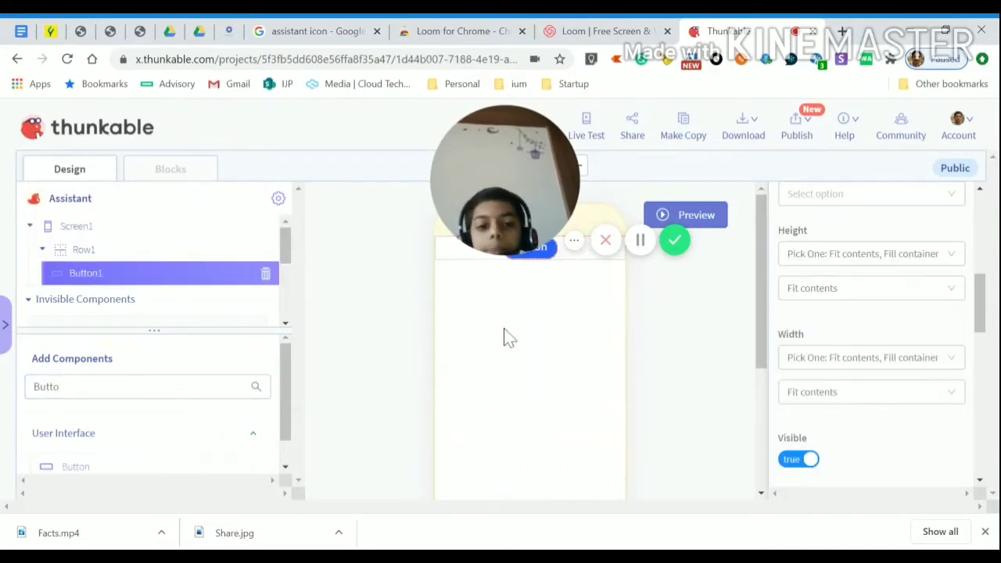
pyautogui.click(592, 254)
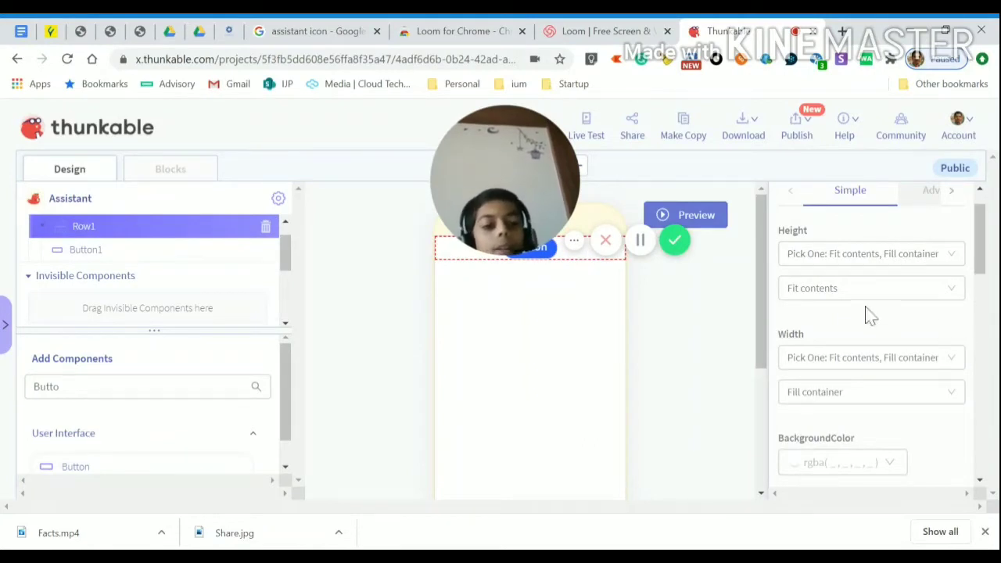
pyautogui.moveTo(982, 250); pyautogui.dragTo(993, 336)
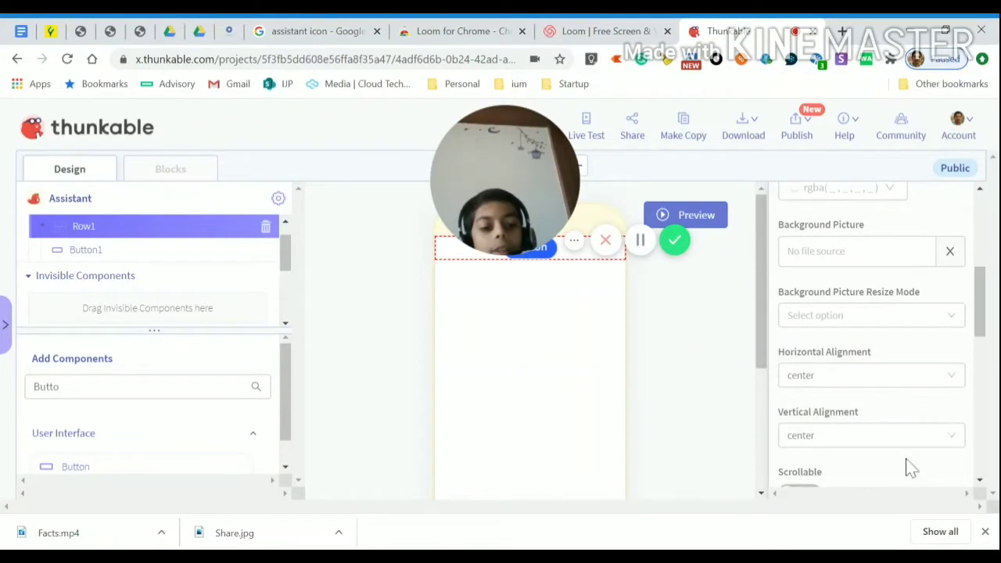
pyautogui.click(852, 434)
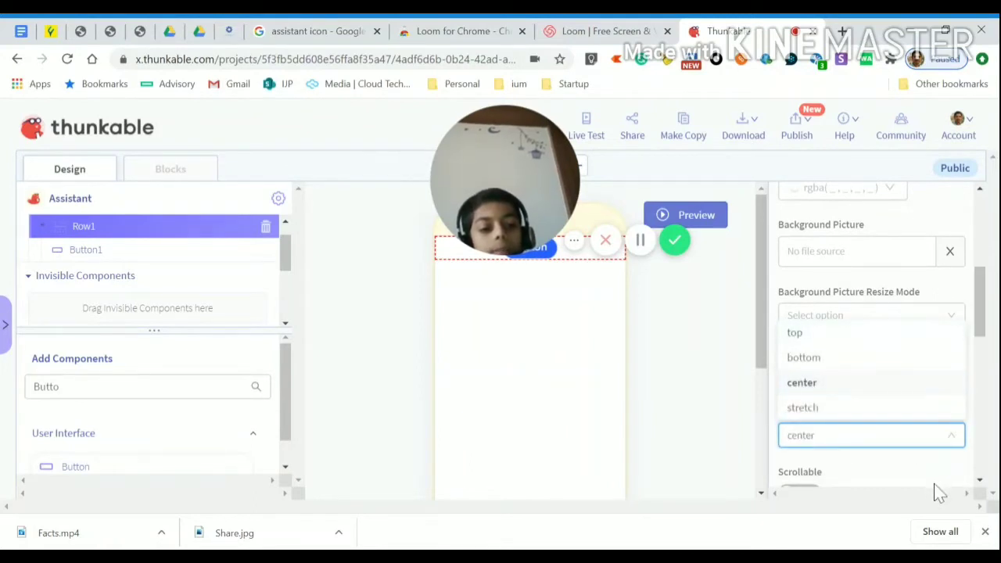
pyautogui.click(923, 391)
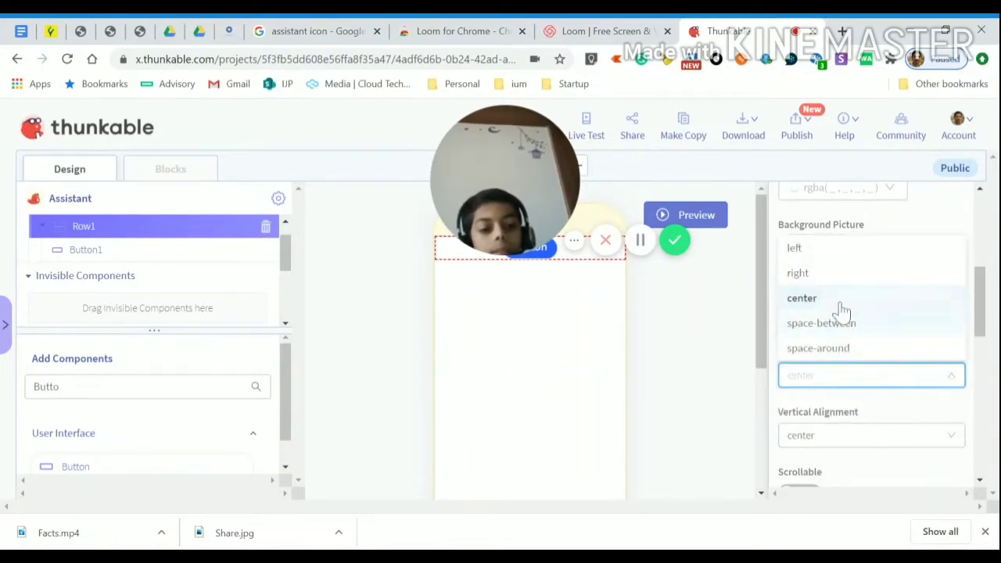
pyautogui.click(813, 273)
pyautogui.scroll(5, 876, 307)
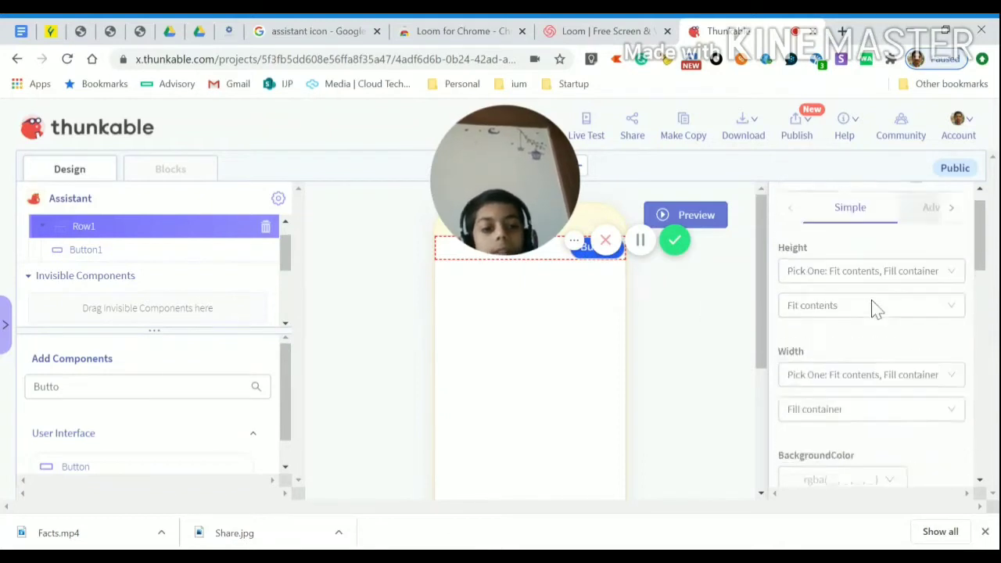
pyautogui.scroll(1, 875, 308)
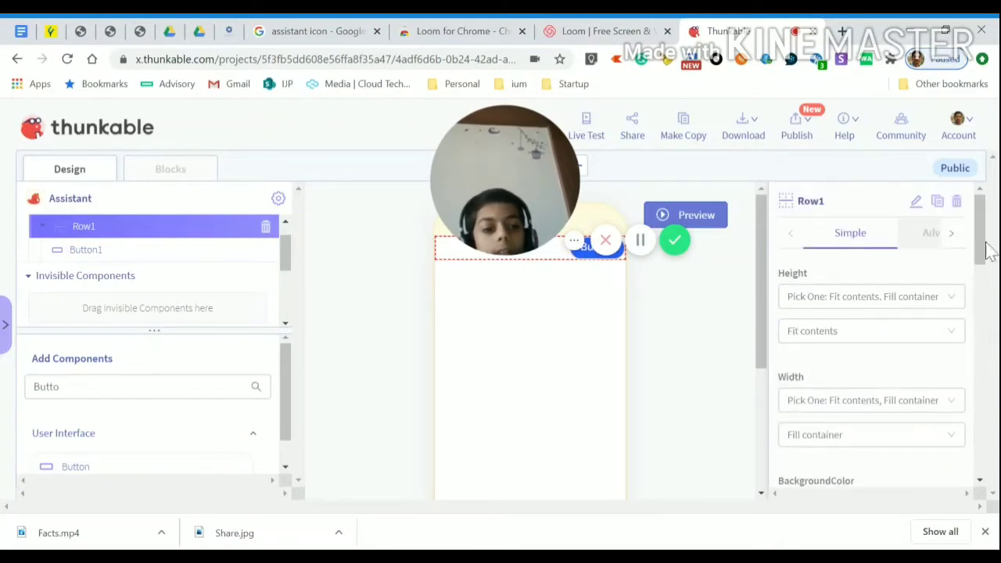
# Clear Button1's label text.
pyautogui.click(591, 250)
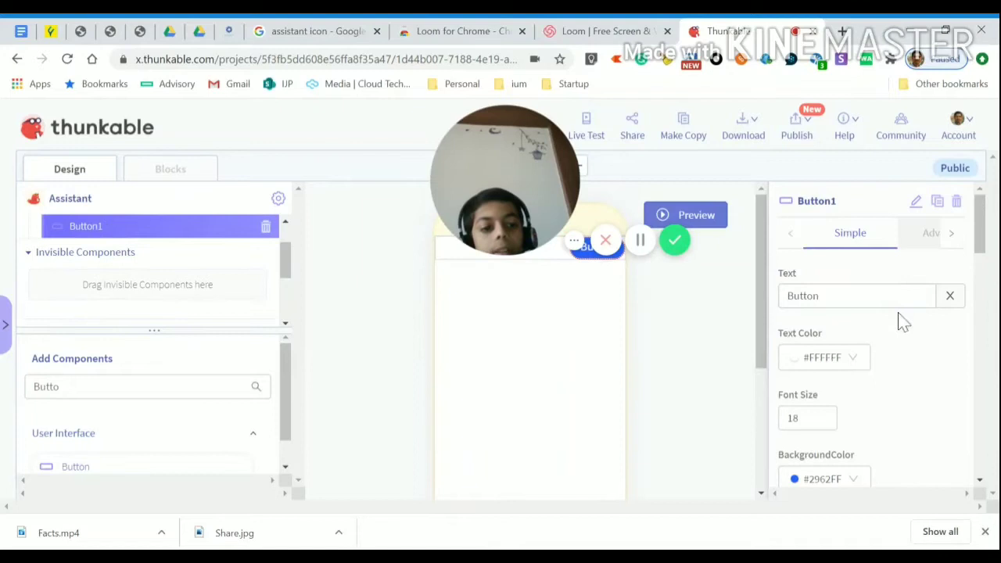
pyautogui.doubleClick(860, 295)
pyautogui.press('BackSpace')
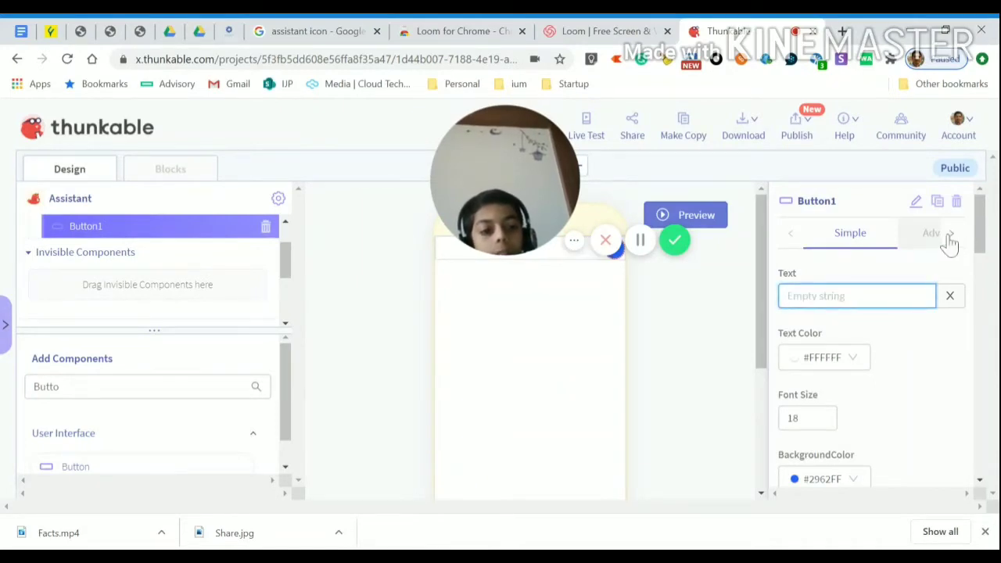
pyautogui.moveTo(981, 226); pyautogui.dragTo(989, 280)
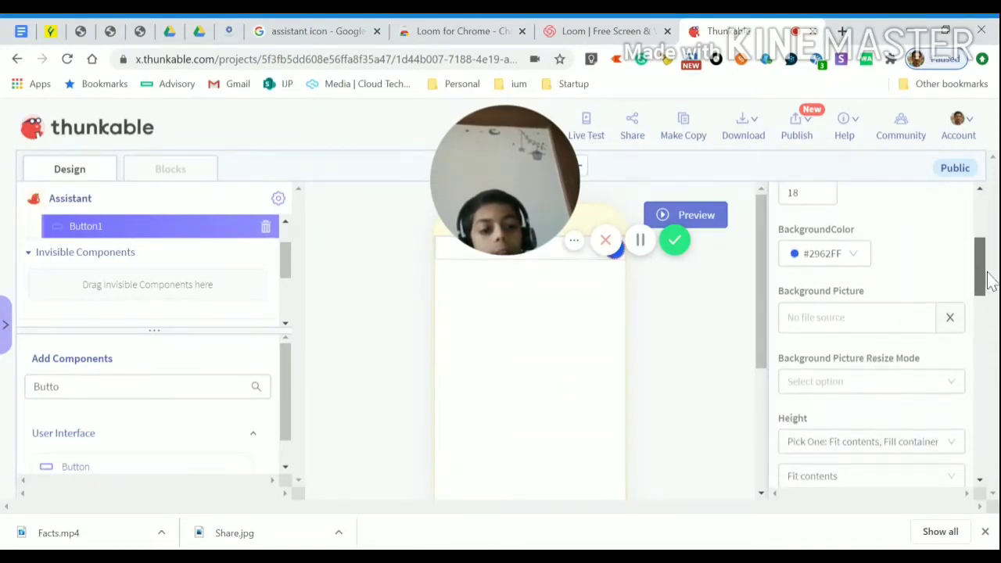
# Upload Arr.png as Button1's background picture.
pyautogui.click(856, 313)
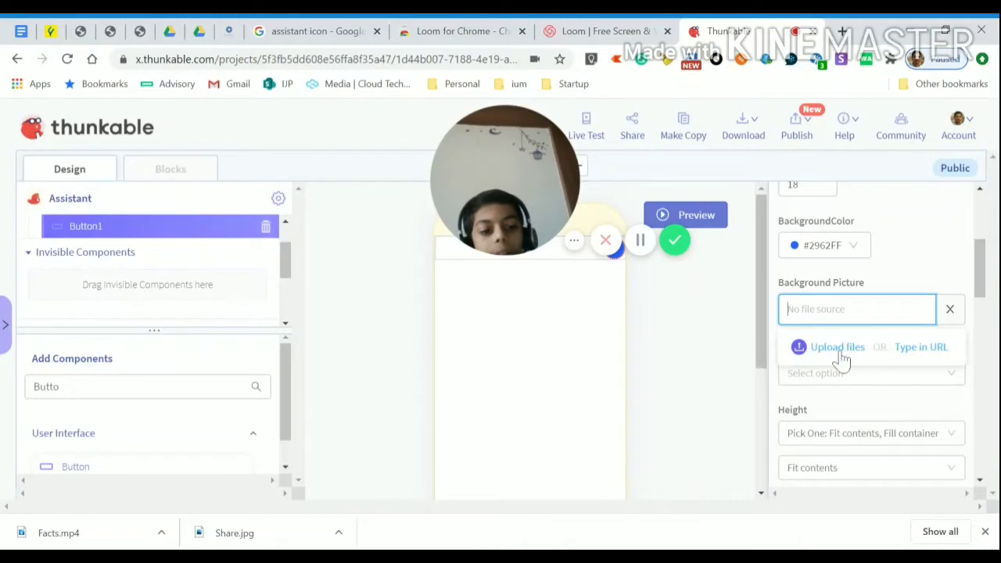
pyautogui.click(837, 347)
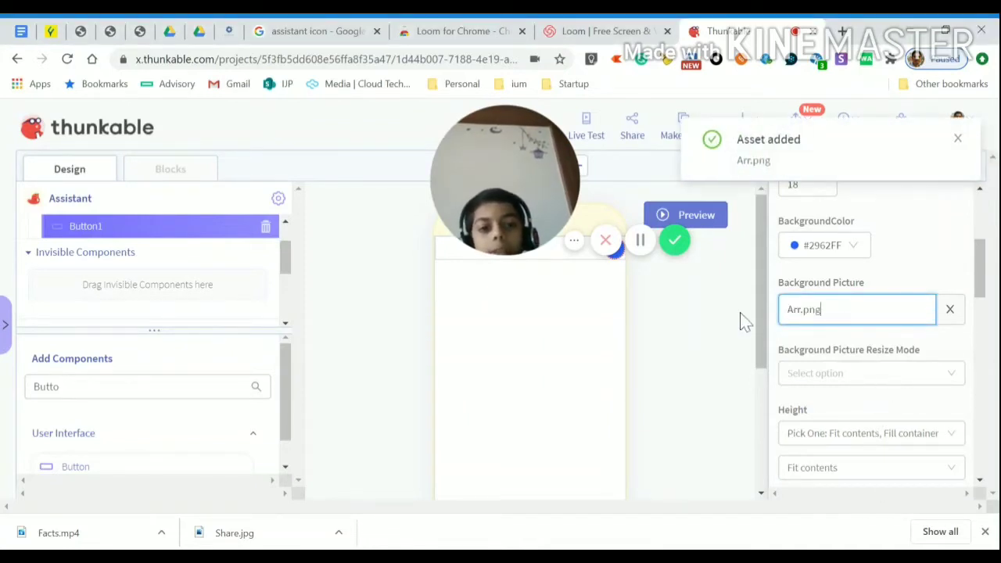
pyautogui.moveTo(501, 168)
pyautogui.mouseDown()
pyautogui.moveTo(370, 164)
pyautogui.moveTo(673, 156)
pyautogui.mouseUp()
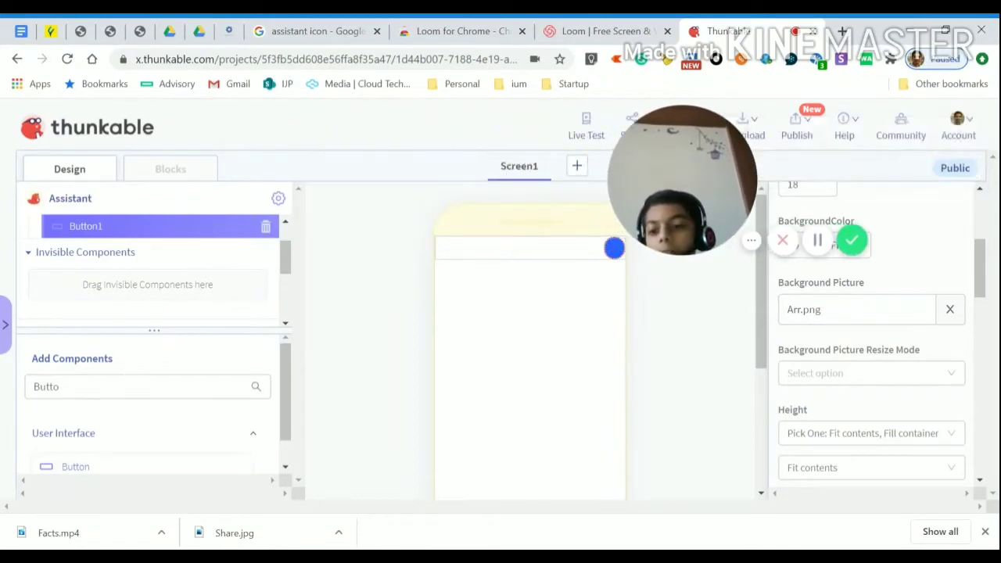
# Add a Text Input beside the mic button with a 30 px right margin.
pyautogui.doubleClick(94, 386)
pyautogui.write('T')
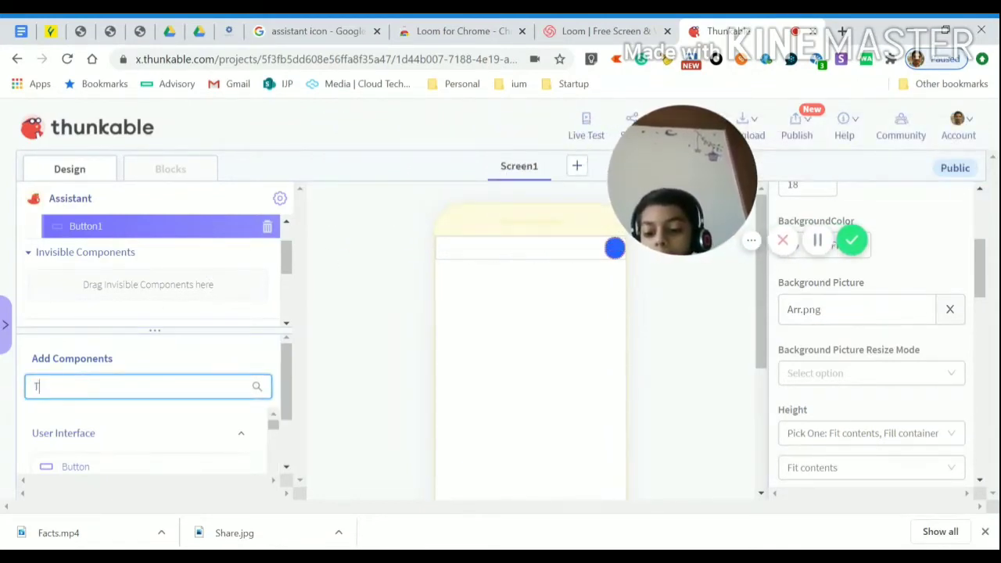
pyautogui.write('ext')
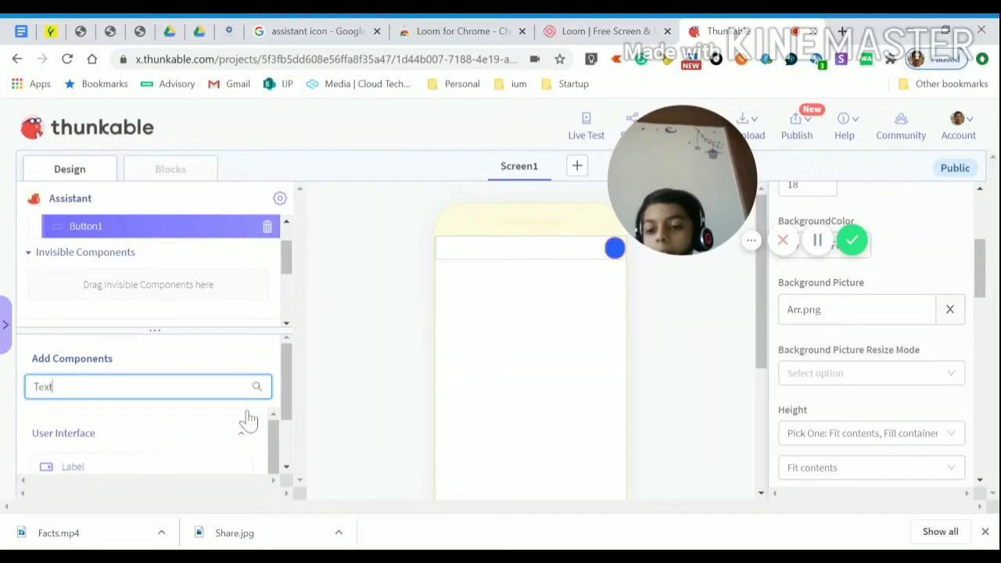
pyautogui.scroll(-2, 283, 391)
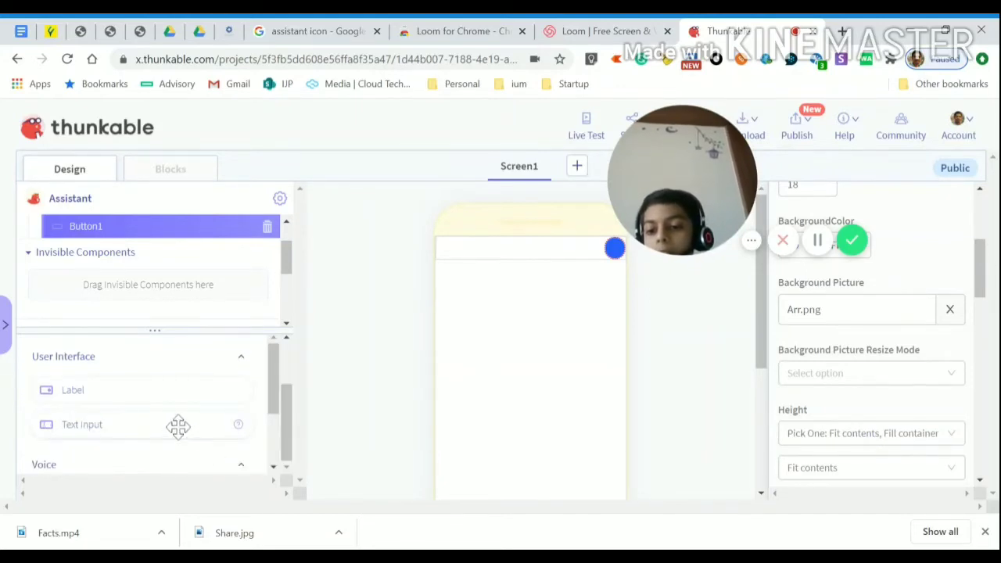
pyautogui.moveTo(178, 426)
pyautogui.mouseDown()
pyautogui.moveTo(165, 399)
pyautogui.moveTo(157, 234)
pyautogui.moveTo(157, 258)
pyautogui.mouseUp()
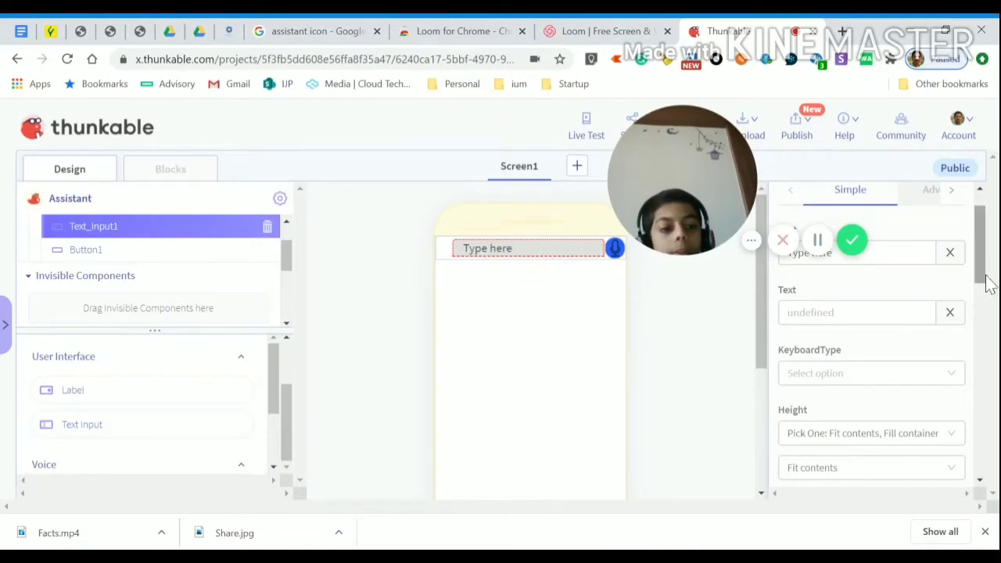
pyautogui.moveTo(981, 258); pyautogui.dragTo(990, 380)
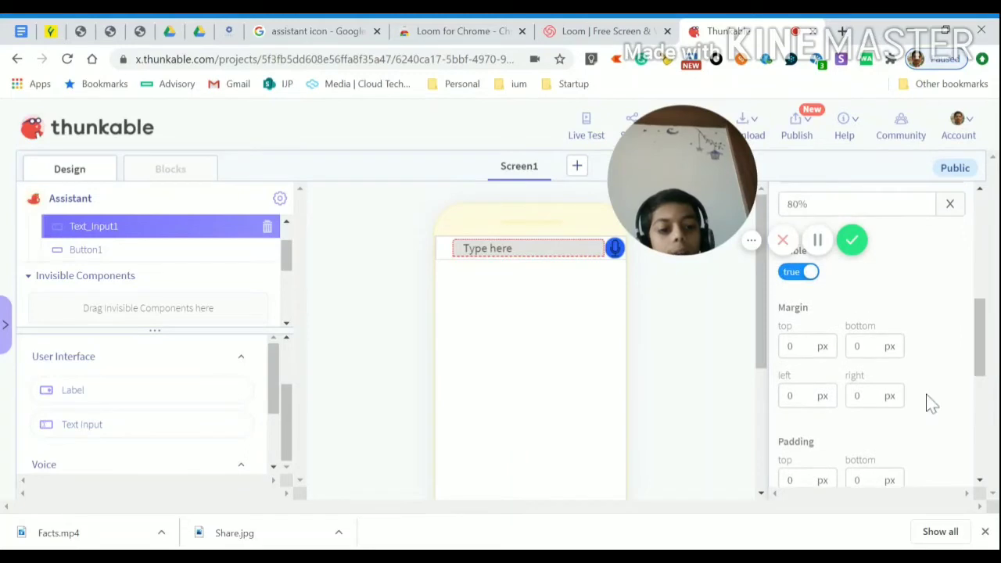
pyautogui.click(888, 346)
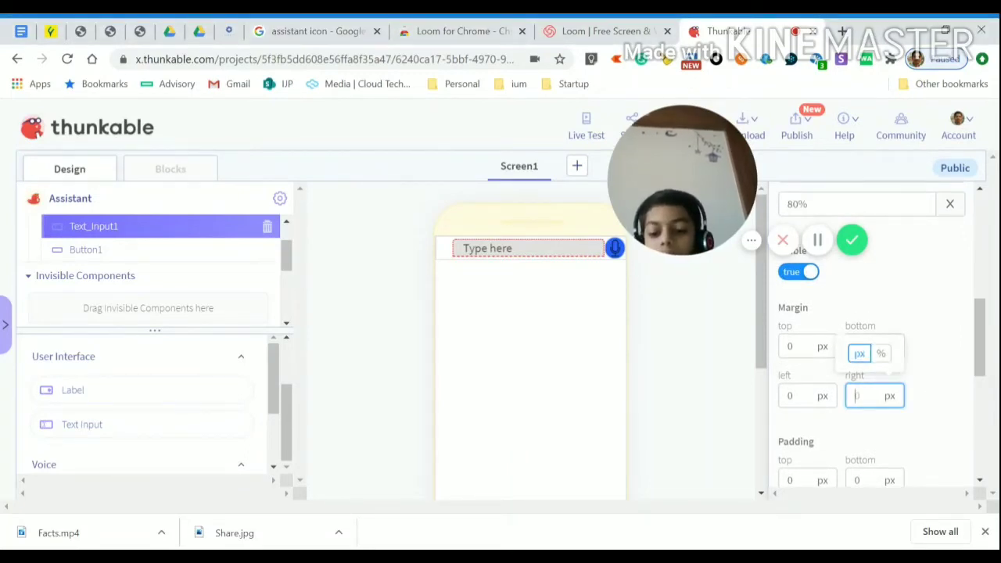
pyautogui.write('30')
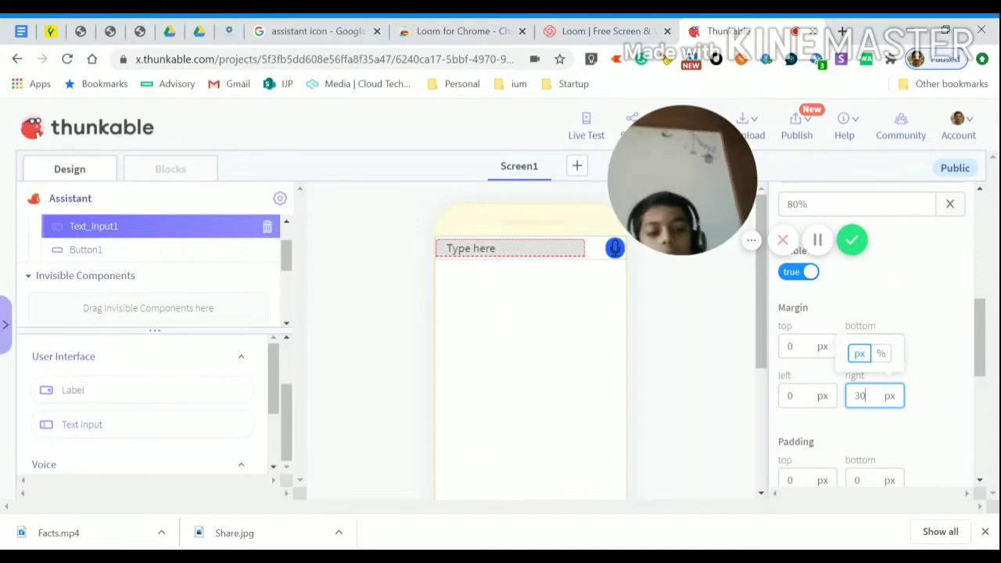
# Add a Web Viewer component to the screen.
pyautogui.click(922, 431)
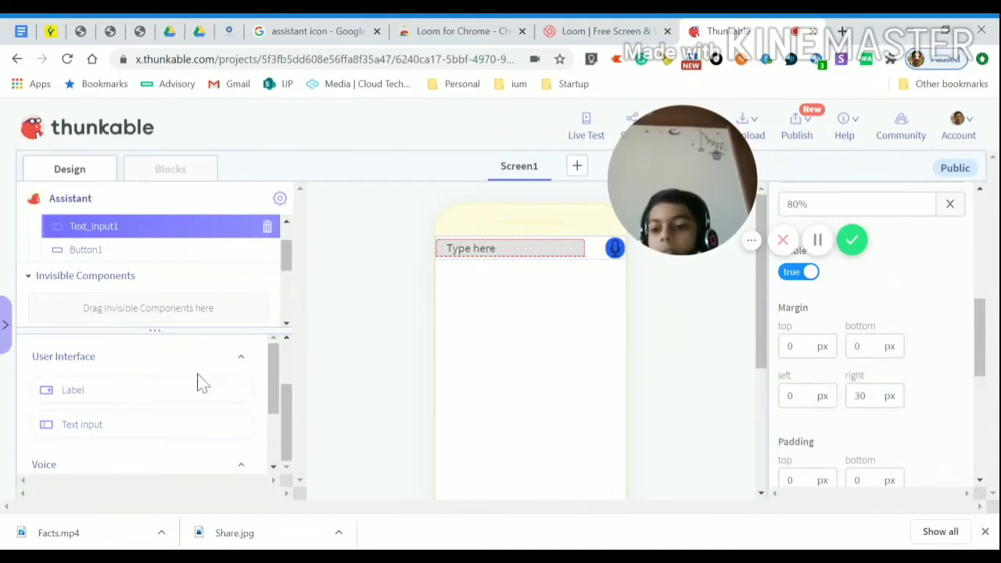
pyautogui.scroll(2, 200, 382)
pyautogui.click(141, 386)
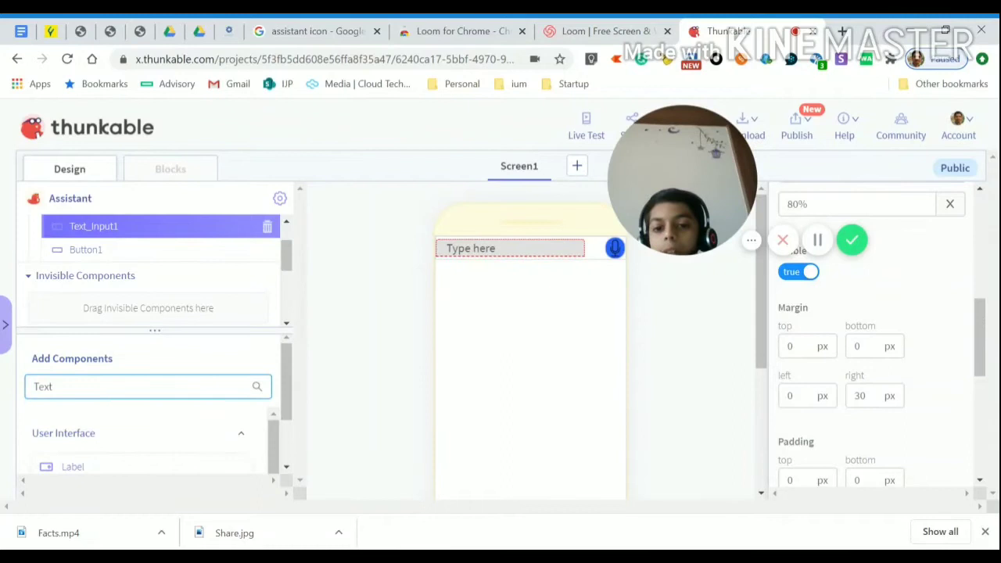
pyautogui.doubleClick(43, 386)
pyautogui.write('We')
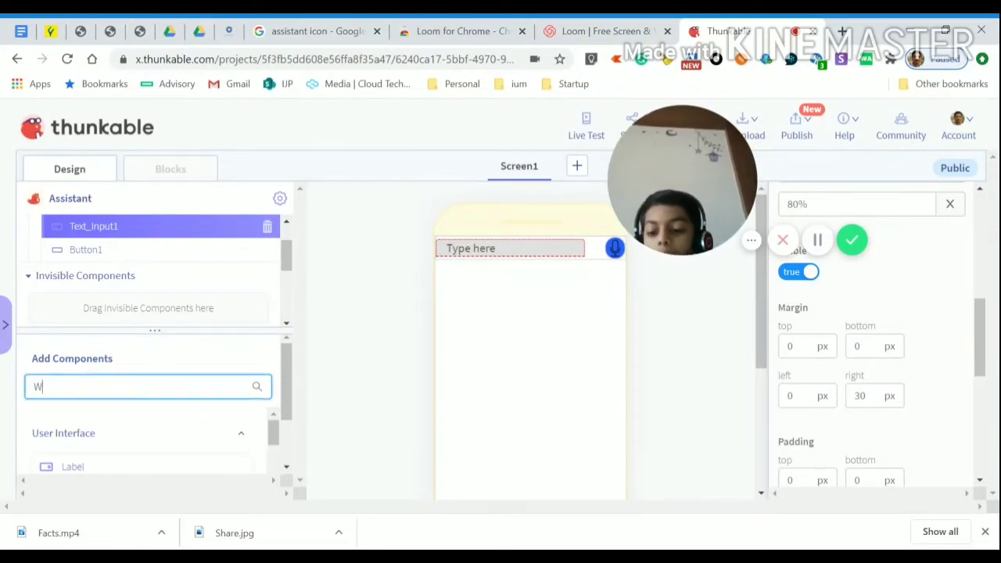
pyautogui.scroll(-2, 303, 377)
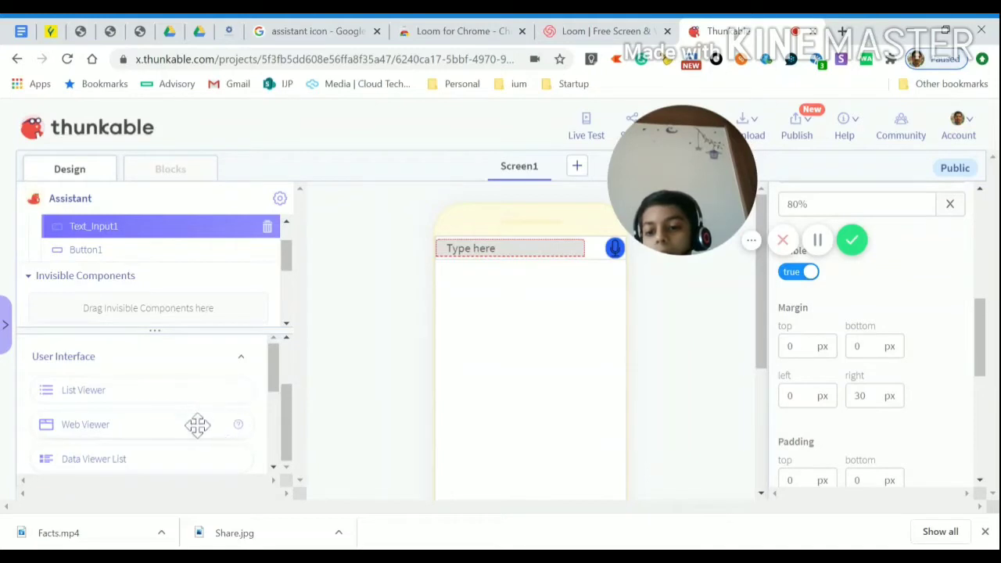
pyautogui.moveTo(195, 424); pyautogui.dragTo(187, 393)
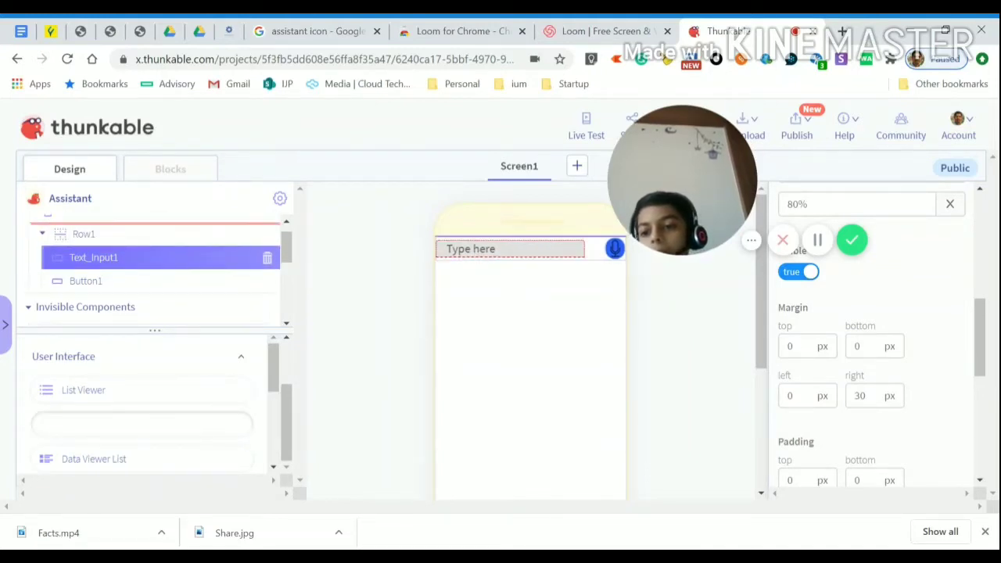
# Move Web_Viewer1 below Row1 in the component tree.
pyautogui.click(42, 249)
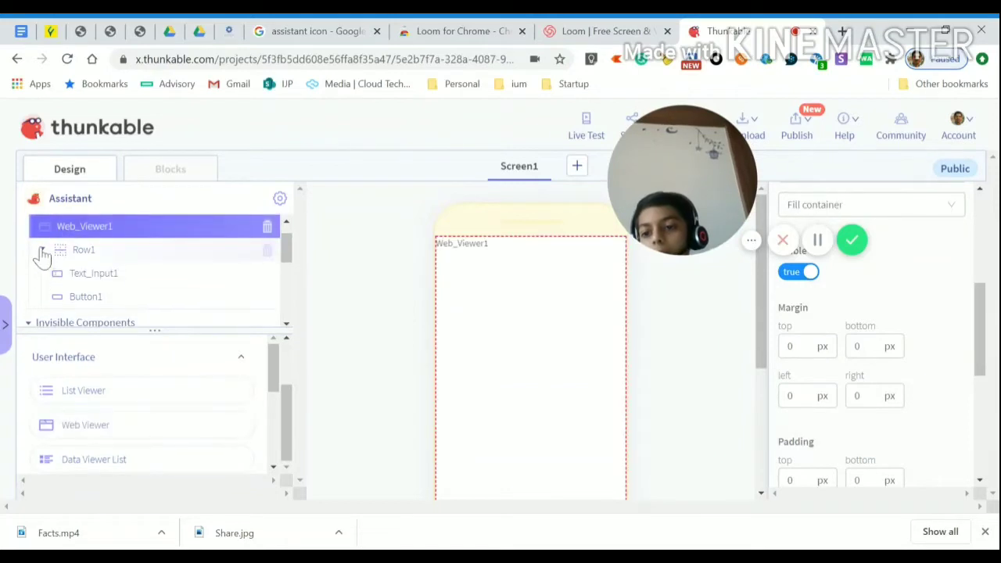
pyautogui.moveTo(109, 226); pyautogui.dragTo(109, 262)
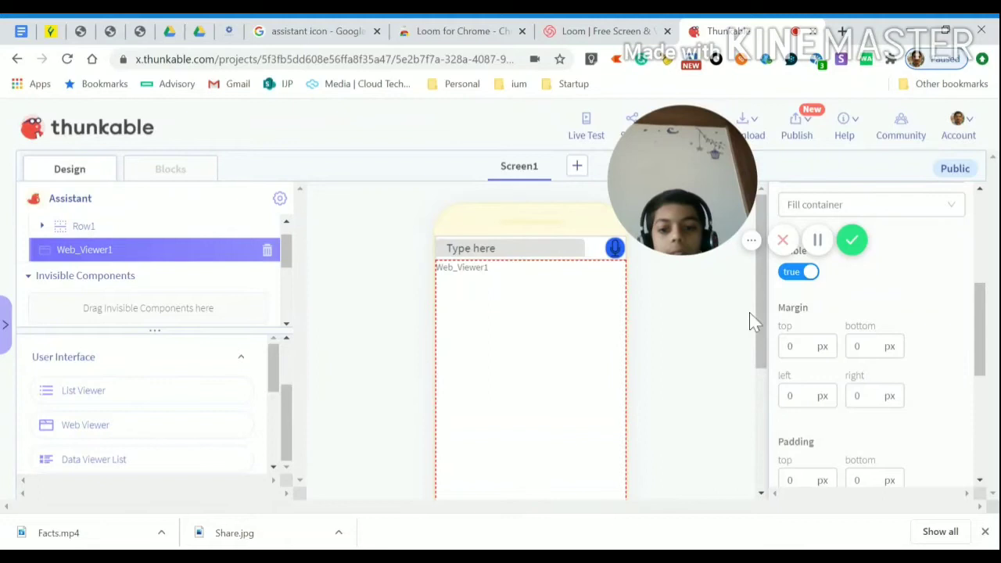
pyautogui.scroll(2, 262, 403)
# Add a Speech Recognizer component to the app.
pyautogui.doubleClick(141, 387)
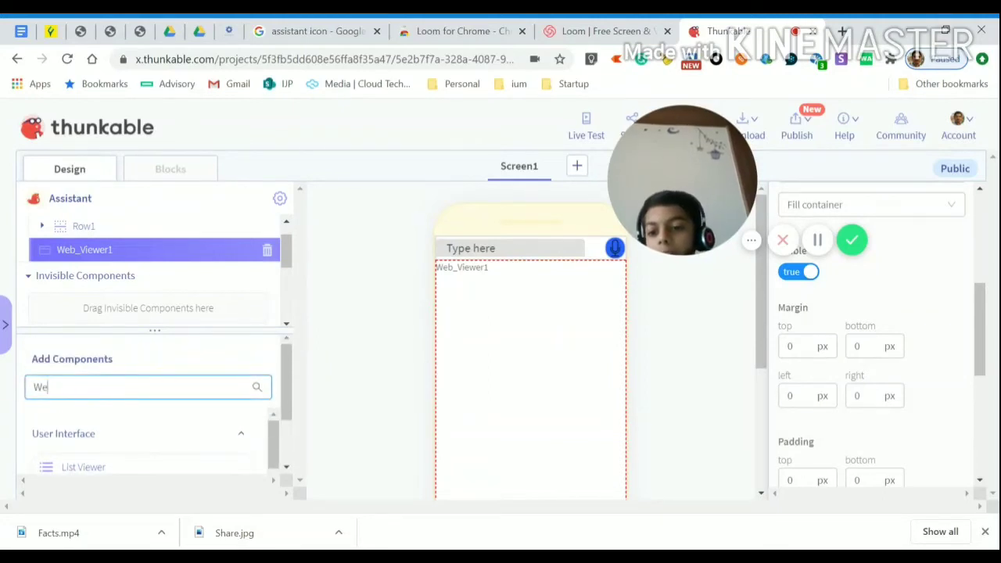
pyautogui.write('Spee')
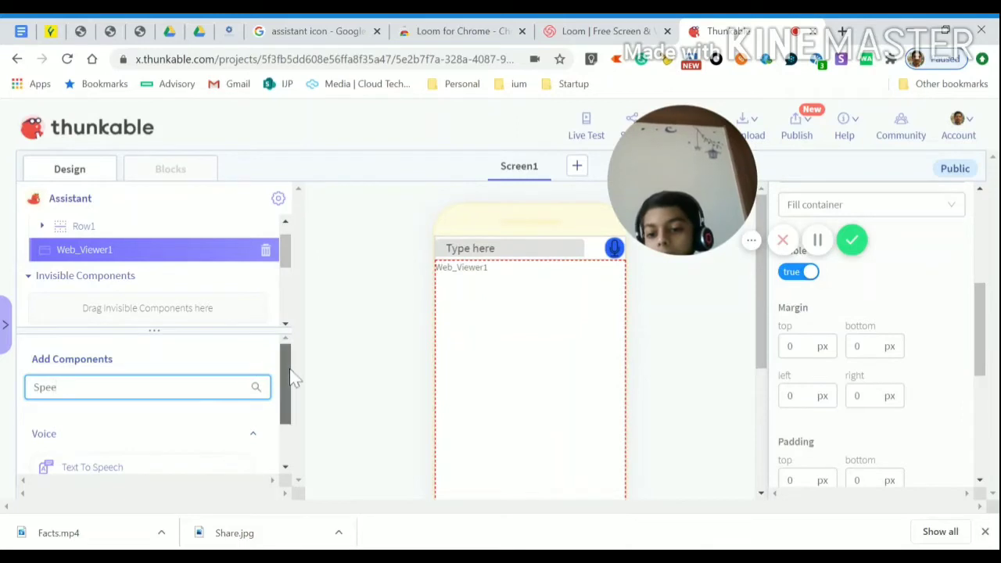
pyautogui.scroll(-2, 258, 390)
pyautogui.moveTo(185, 444); pyautogui.dragTo(524, 391)
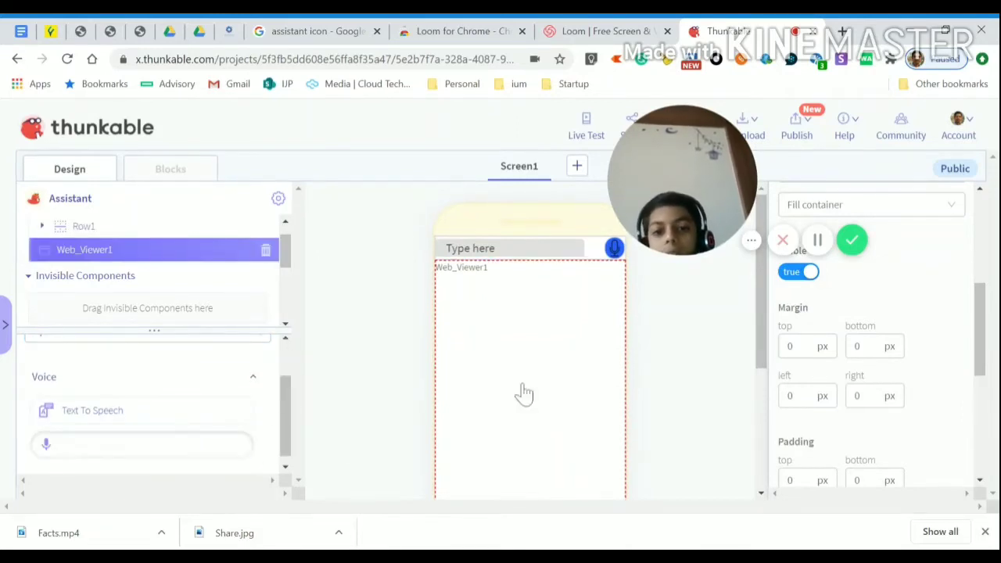
# In Blocks, make Button1 Click call Speech_Recognizer1 listen.
pyautogui.click(205, 186)
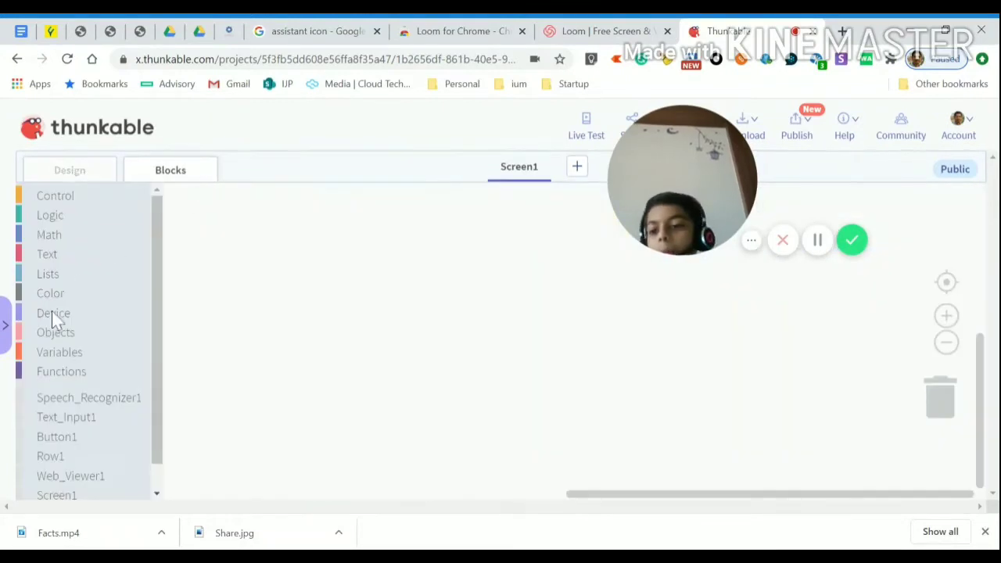
pyautogui.click(56, 436)
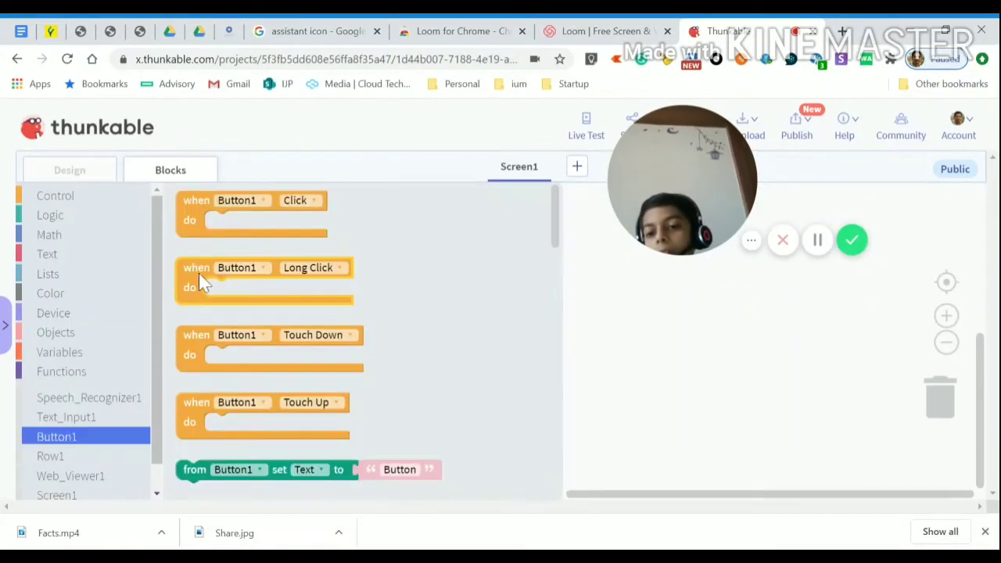
pyautogui.moveTo(191, 201)
pyautogui.mouseDown()
pyautogui.moveTo(219, 244)
pyautogui.moveTo(209, 238)
pyautogui.mouseUp()
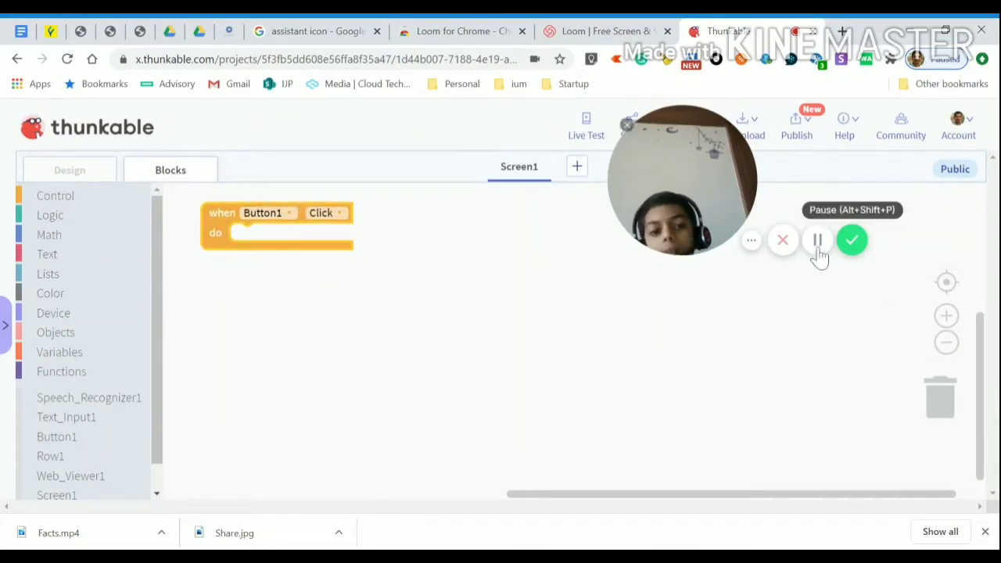
pyautogui.click(88, 397)
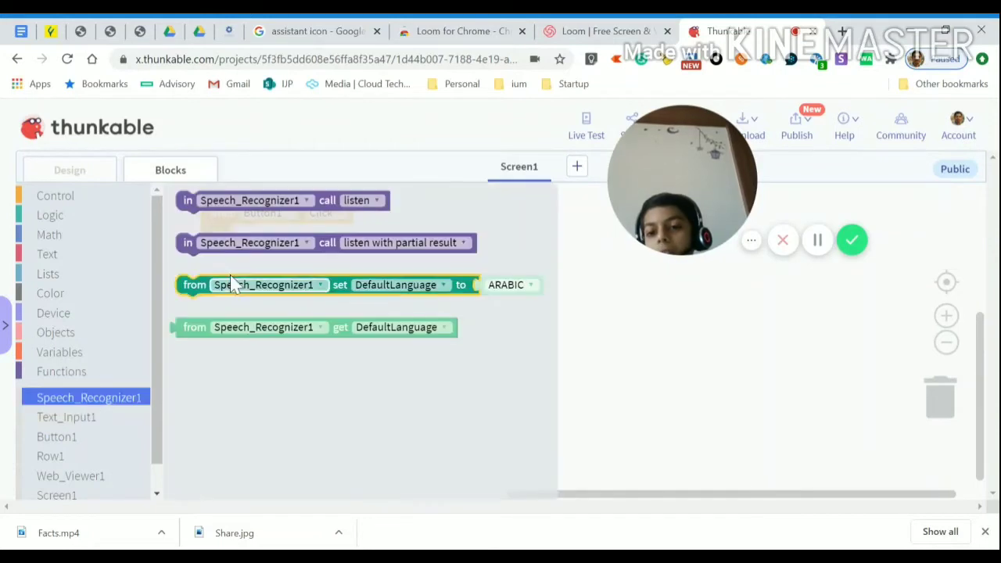
pyautogui.moveTo(185, 201)
pyautogui.mouseDown()
pyautogui.moveTo(266, 267)
pyautogui.moveTo(241, 236)
pyautogui.mouseUp()
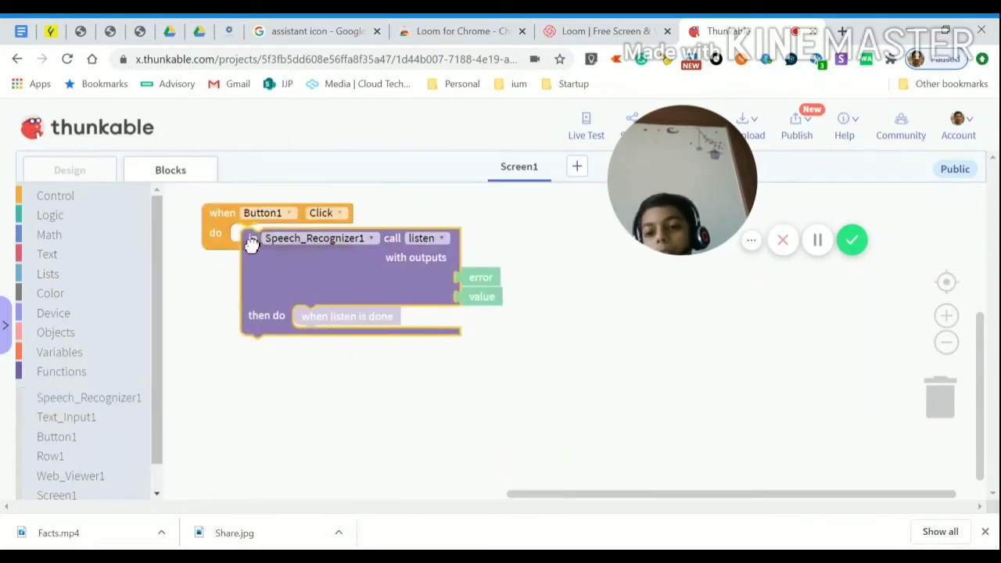
# Set Text_Input1's text to the recognised speech value in then-do.
pyautogui.click(92, 416)
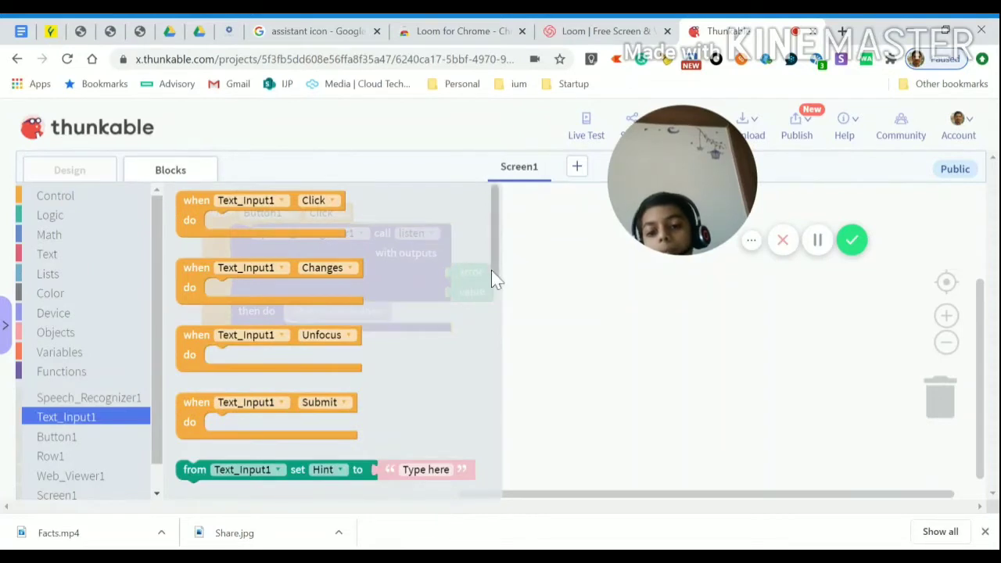
pyautogui.scroll(-3, 499, 275)
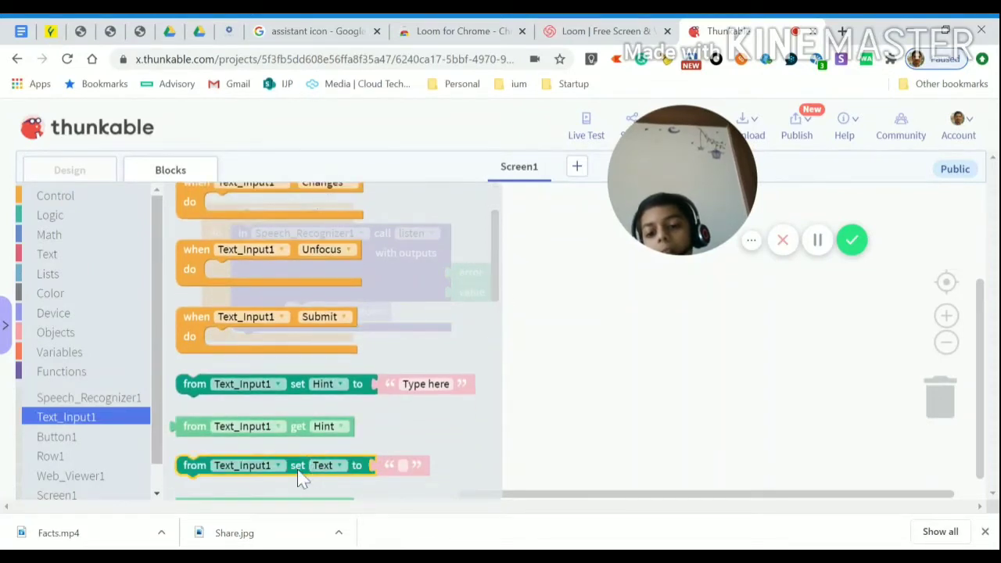
pyautogui.moveTo(305, 469)
pyautogui.mouseDown()
pyautogui.moveTo(396, 369)
pyautogui.moveTo(403, 313)
pyautogui.mouseUp()
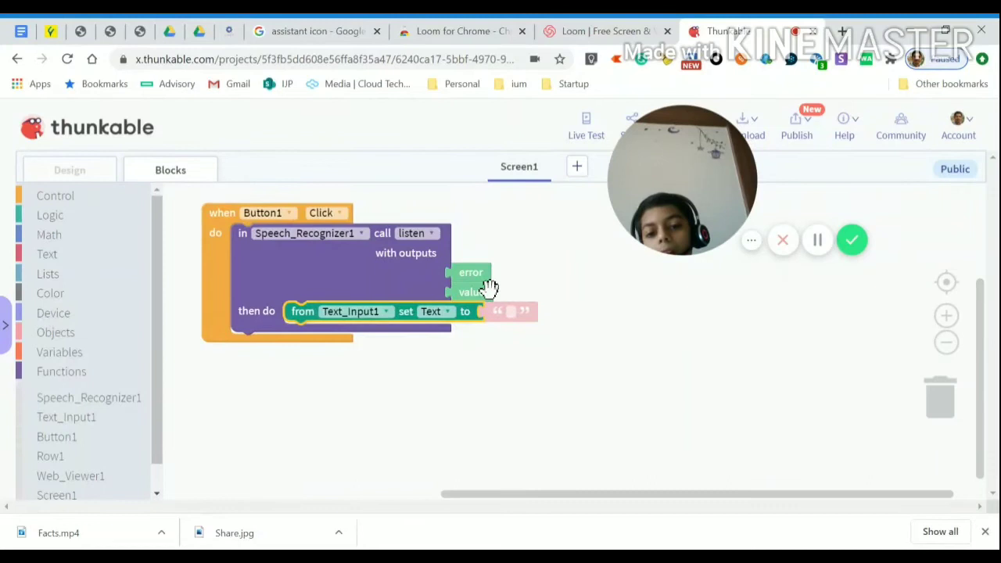
pyautogui.moveTo(487, 292); pyautogui.dragTo(526, 311)
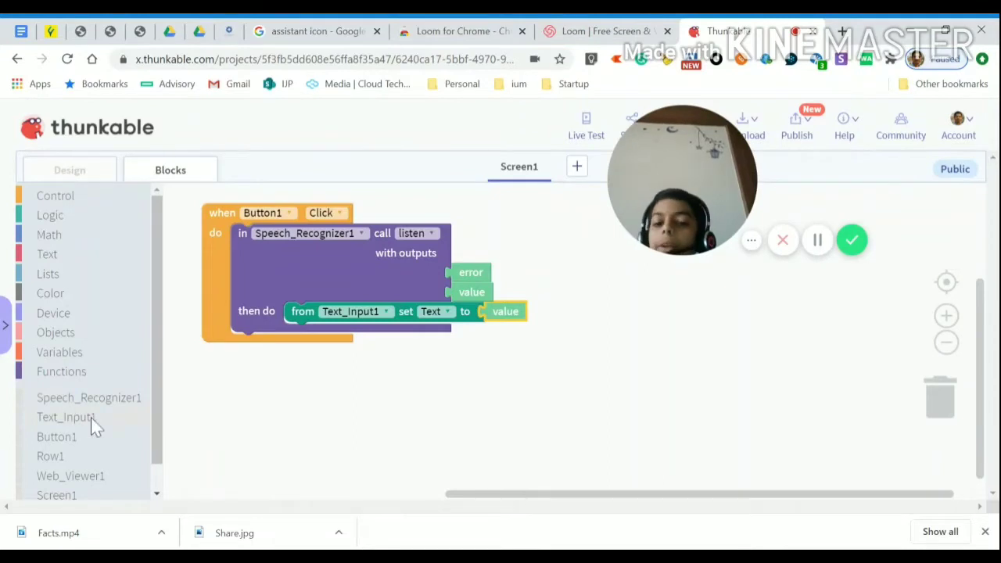
# Add Web_Viewer1 set URL after the text step, fed by a Text join block.
pyautogui.click(100, 475)
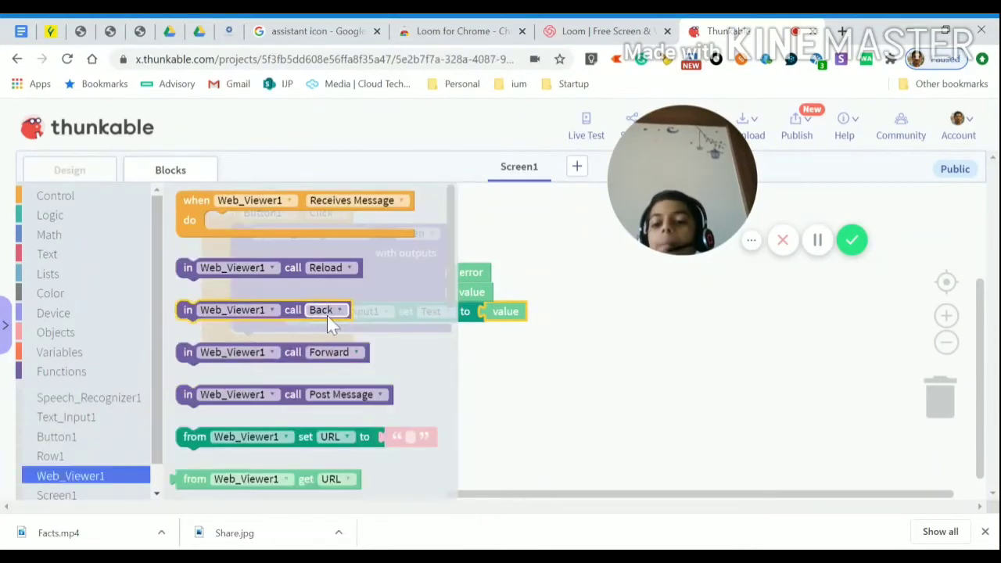
pyautogui.moveTo(313, 438)
pyautogui.mouseDown()
pyautogui.moveTo(575, 393)
pyautogui.moveTo(635, 404)
pyautogui.moveTo(414, 335)
pyautogui.mouseUp()
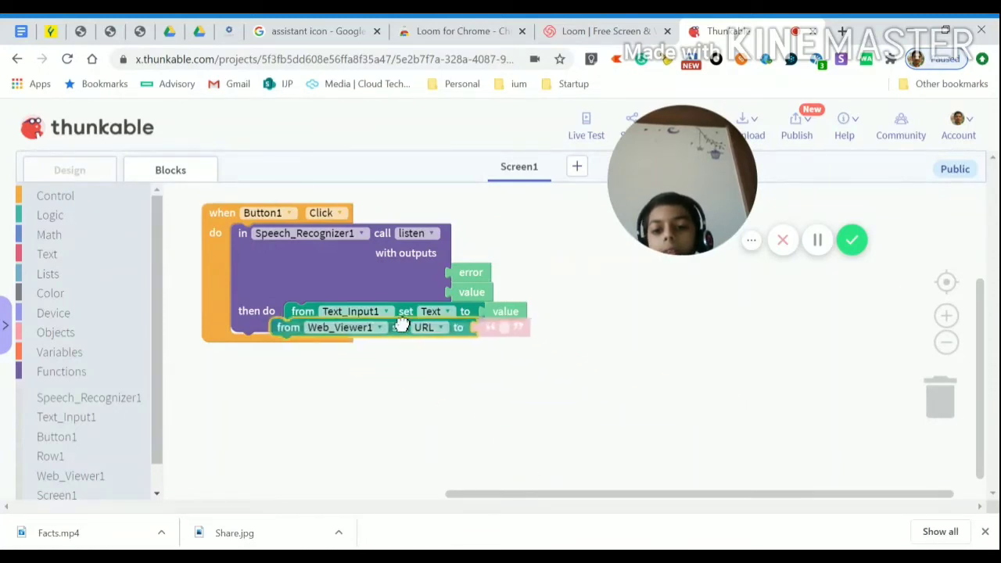
pyautogui.click(381, 423)
pyautogui.click(47, 254)
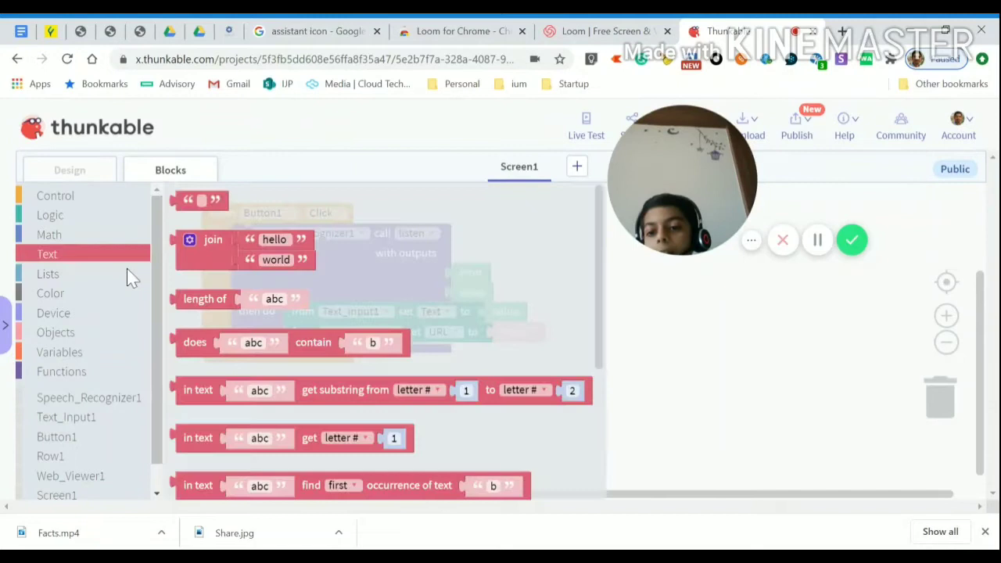
pyautogui.moveTo(195, 240)
pyautogui.mouseDown()
pyautogui.moveTo(344, 321)
pyautogui.moveTo(508, 336)
pyautogui.mouseUp()
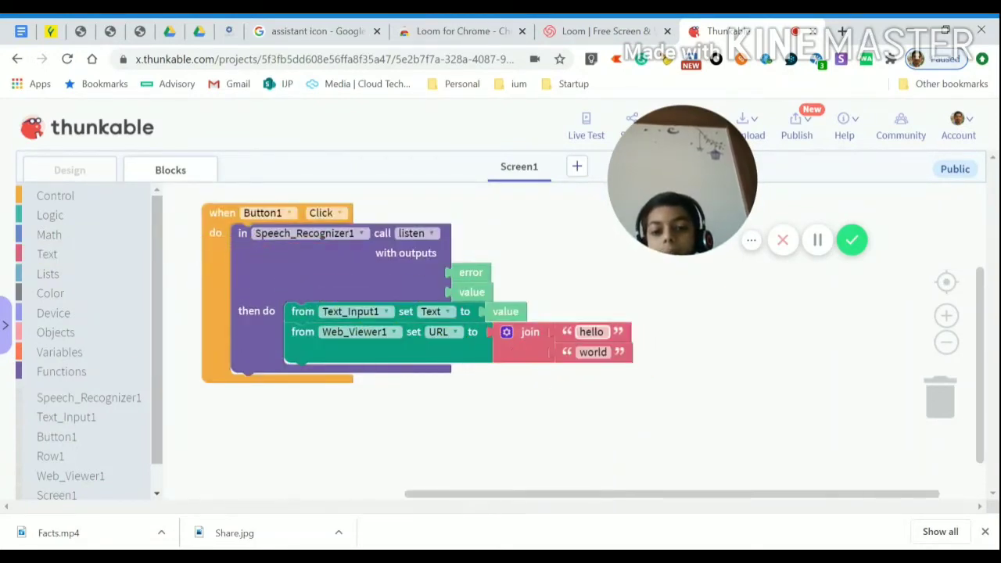
pyautogui.click(590, 332)
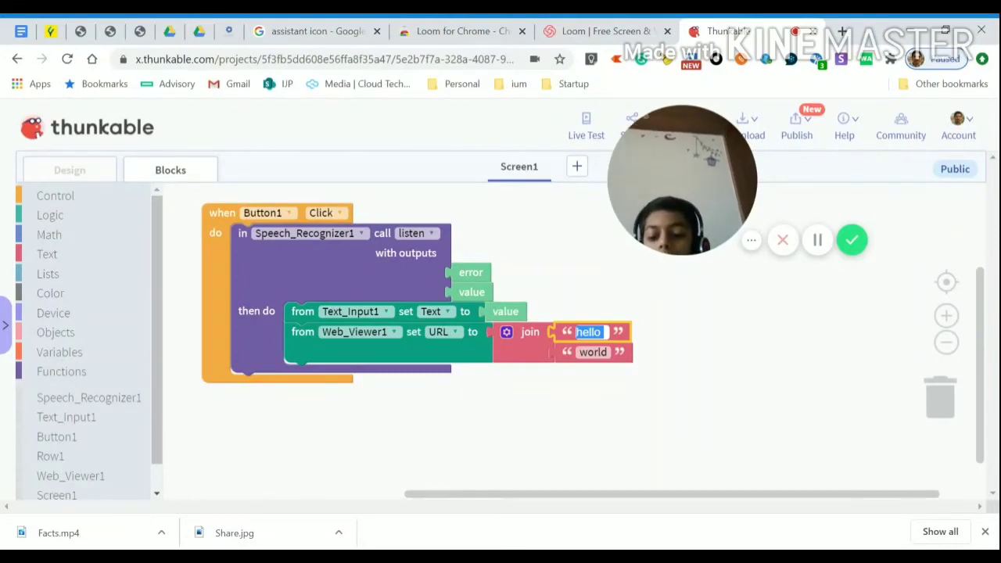
pyautogui.write('ht')
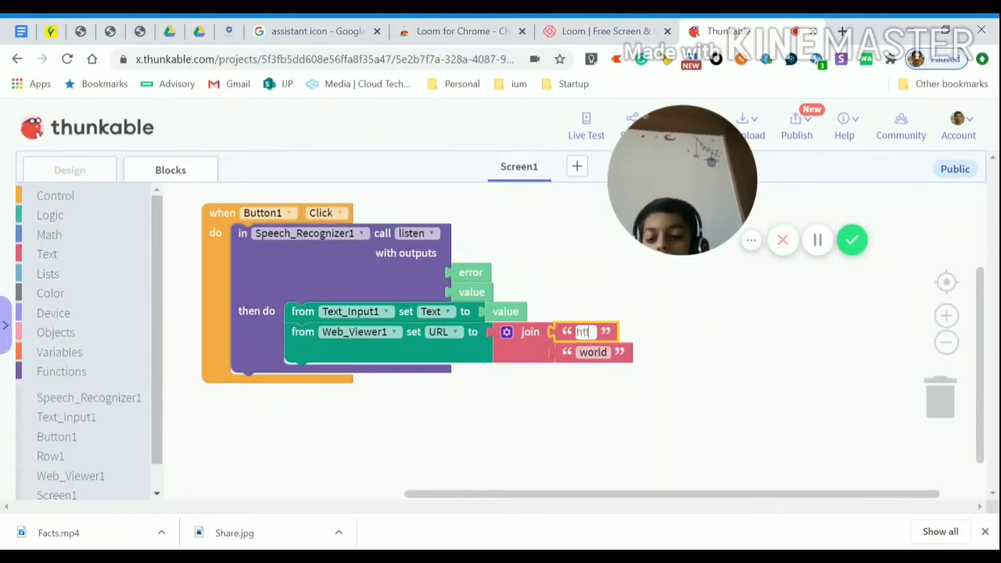
pyautogui.write('ps')
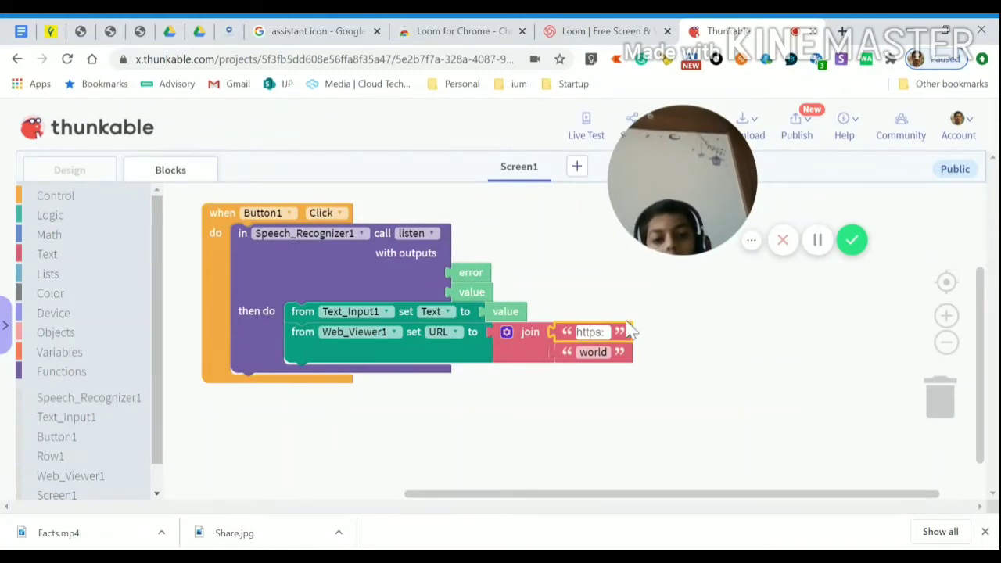
pyautogui.write('://')
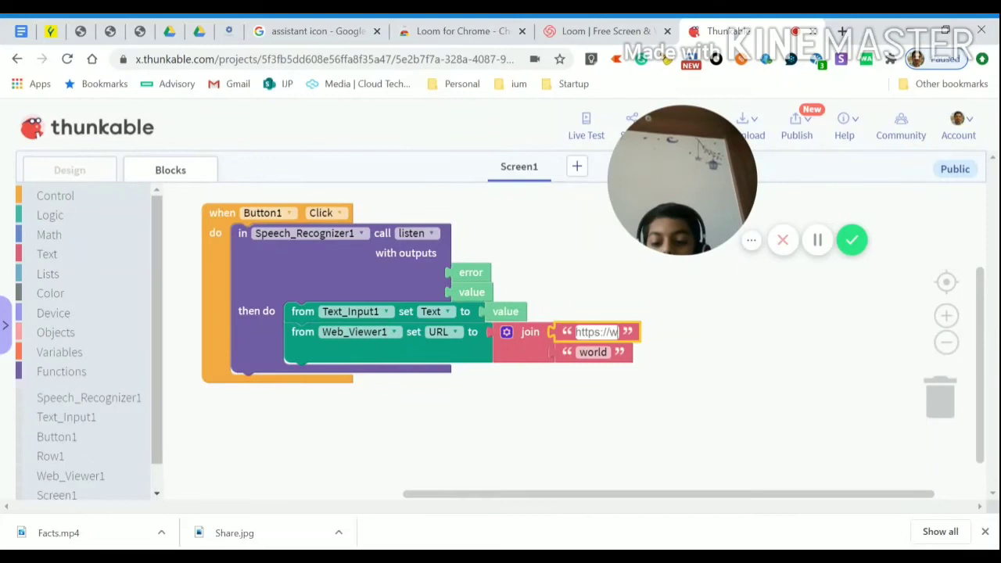
pyautogui.write('ww.google.')
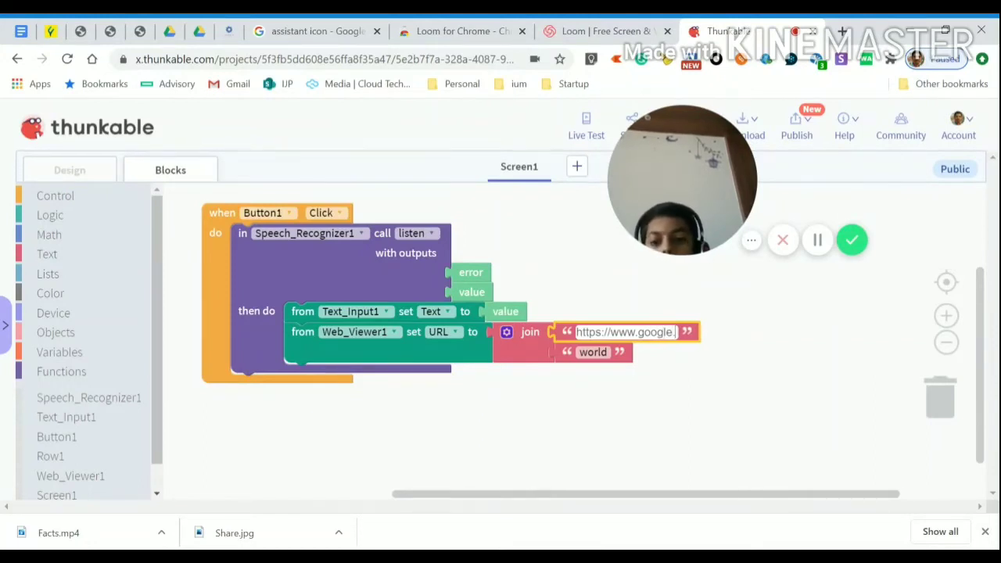
pyautogui.write('com/')
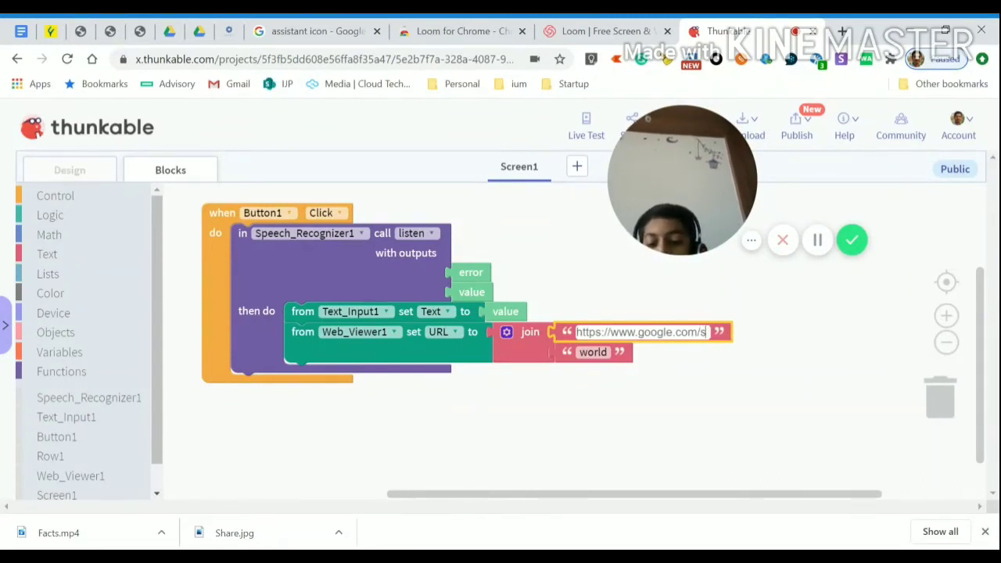
pyautogui.write('search')
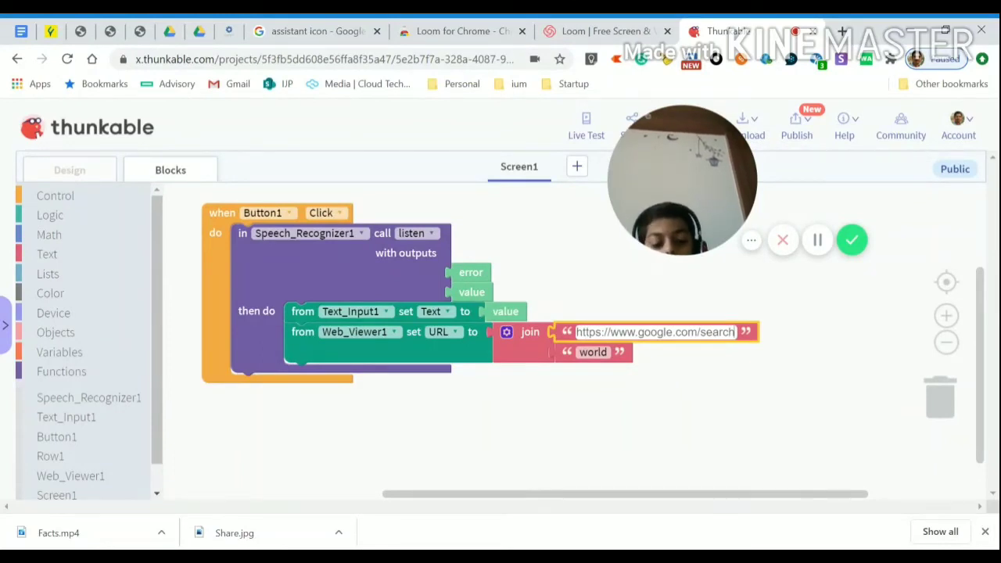
pyautogui.write('?')
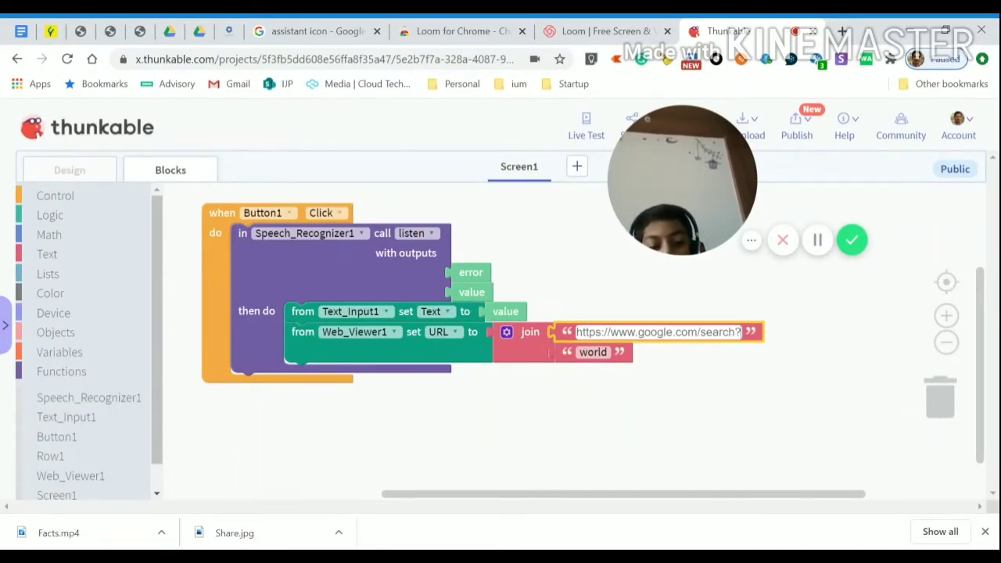
pyautogui.write('=')
pyautogui.press('Return')
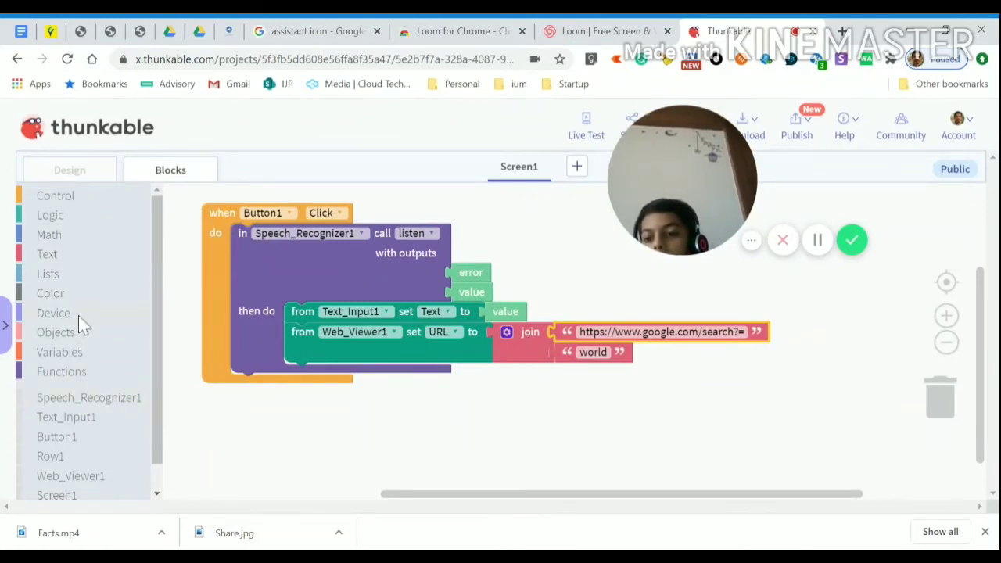
# Swap the join's 'world' piece for a Text replace-all block shown with external inputs.
pyautogui.click(48, 254)
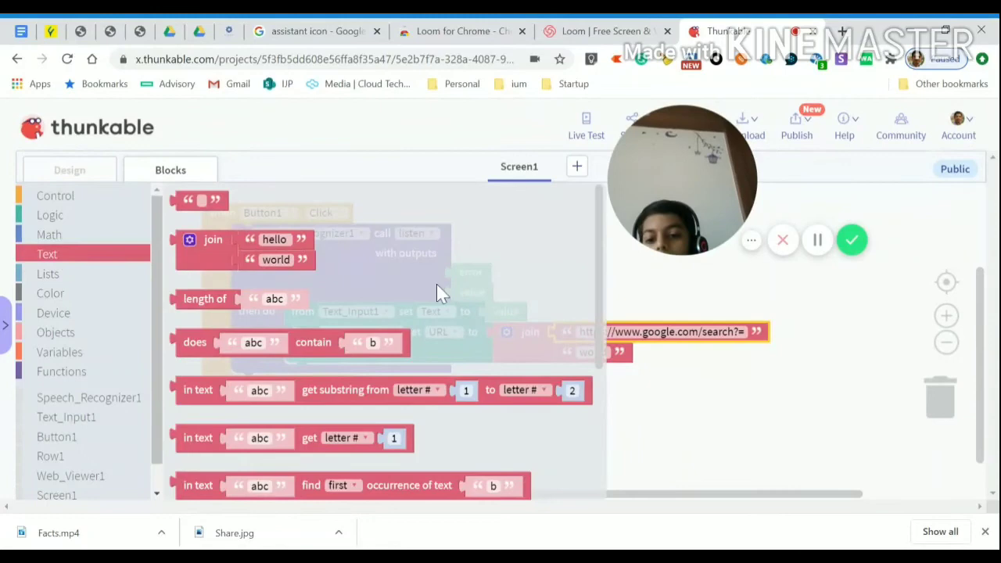
pyautogui.scroll(-1, 600, 305)
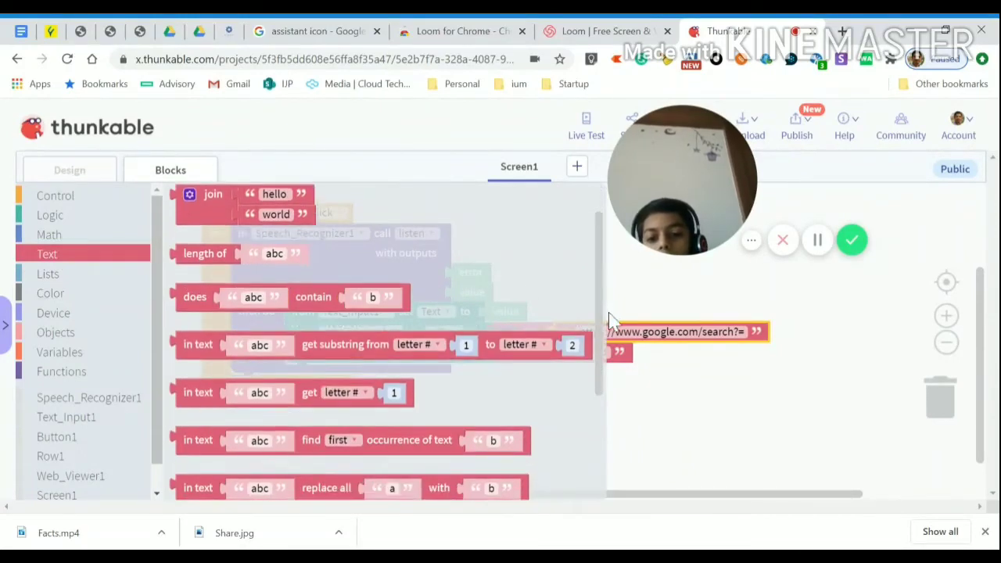
pyautogui.scroll(-1, 610, 319)
pyautogui.moveTo(356, 420)
pyautogui.mouseDown()
pyautogui.moveTo(677, 407)
pyautogui.moveTo(692, 360)
pyautogui.mouseUp()
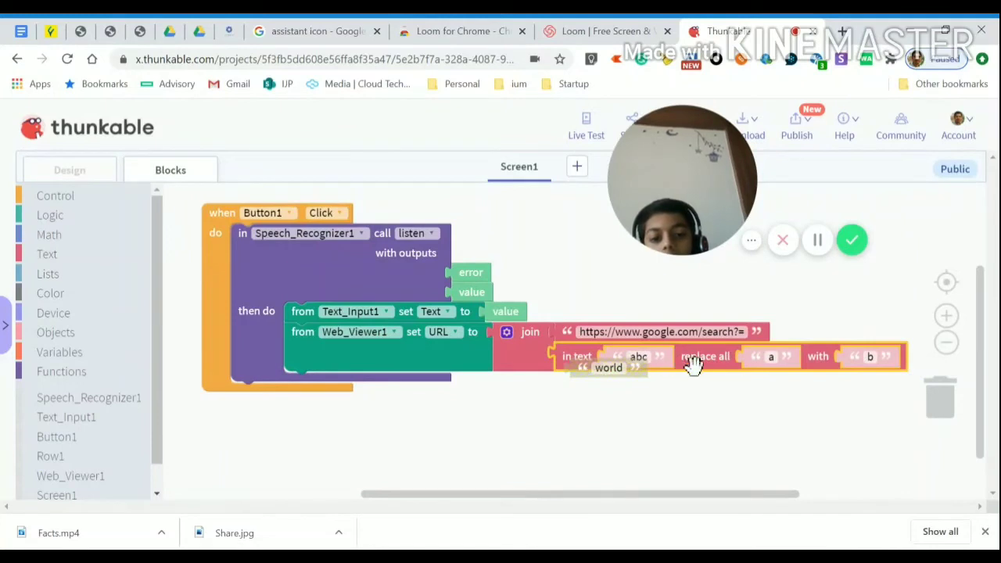
pyautogui.rightClick(693, 359)
pyautogui.click(750, 414)
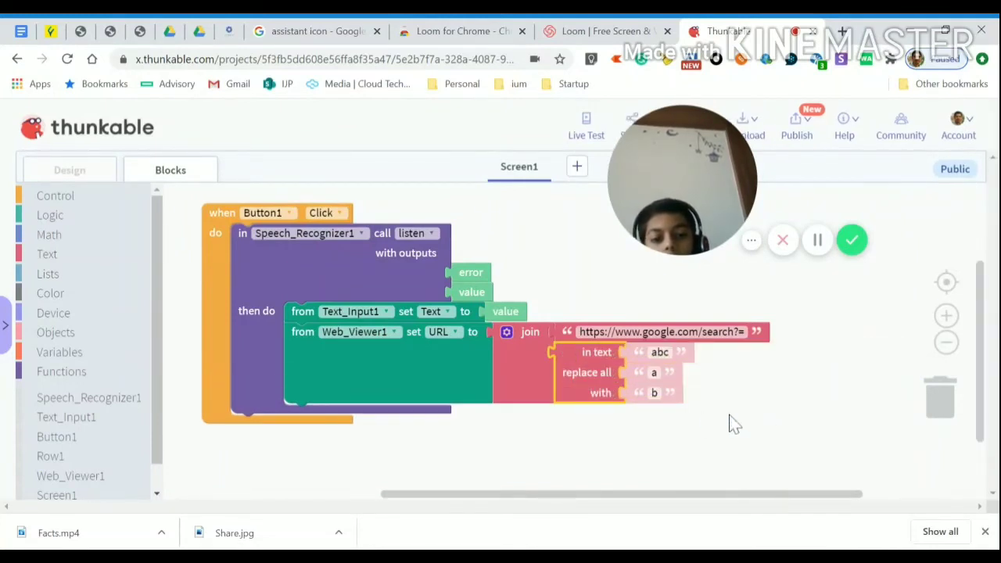
pyautogui.moveTo(573, 376)
pyautogui.mouseDown()
pyautogui.moveTo(588, 393)
pyautogui.moveTo(922, 387)
pyautogui.mouseUp()
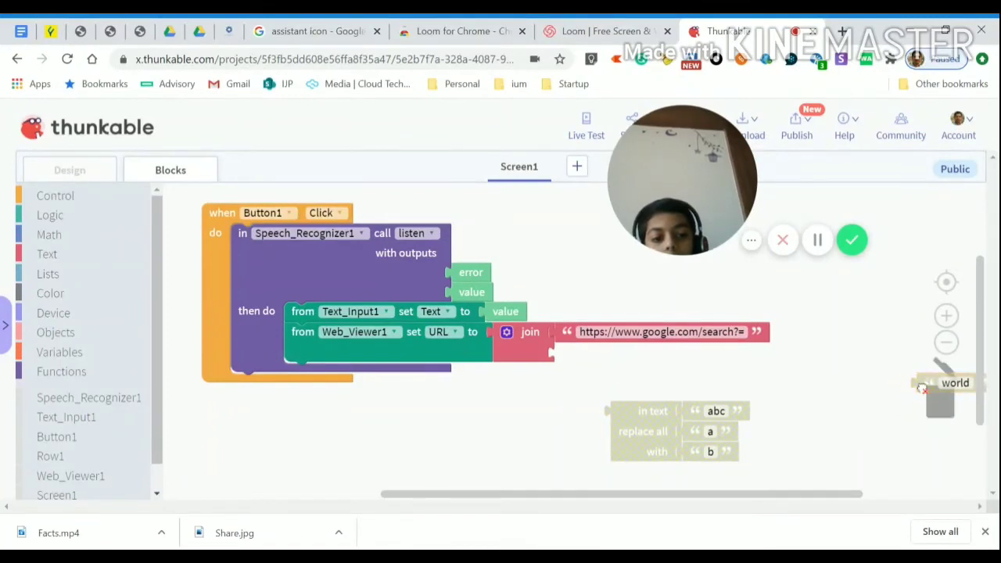
pyautogui.moveTo(657, 430); pyautogui.dragTo(598, 375)
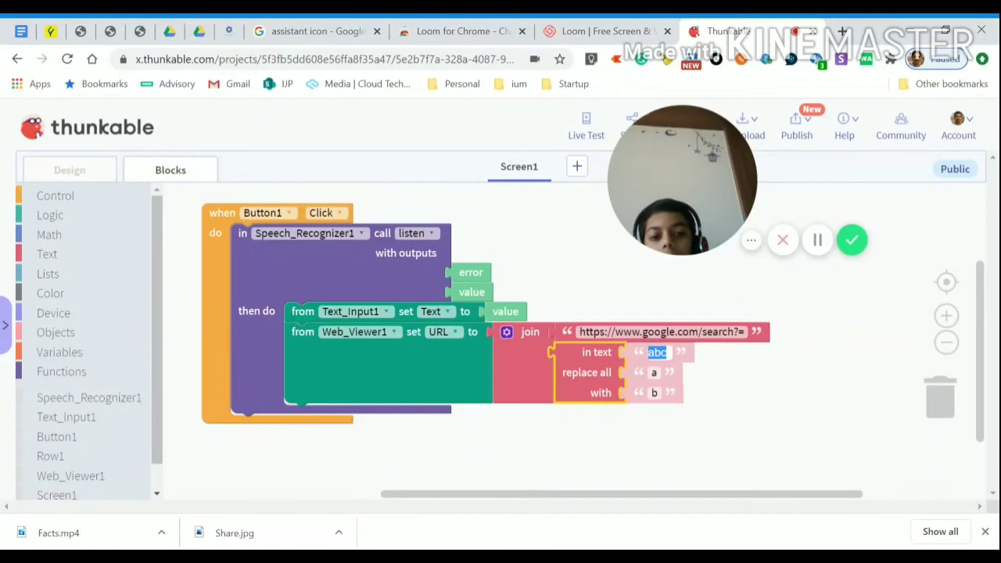
# Feed the spoken value into replace-all, replacing a space with '+'.
pyautogui.moveTo(471, 292); pyautogui.dragTo(653, 352)
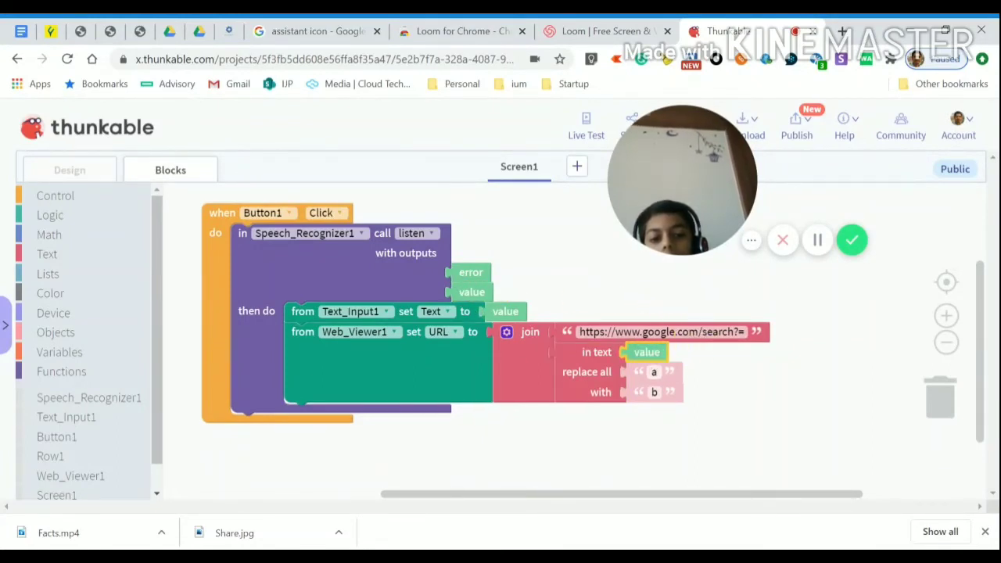
pyautogui.click(653, 371)
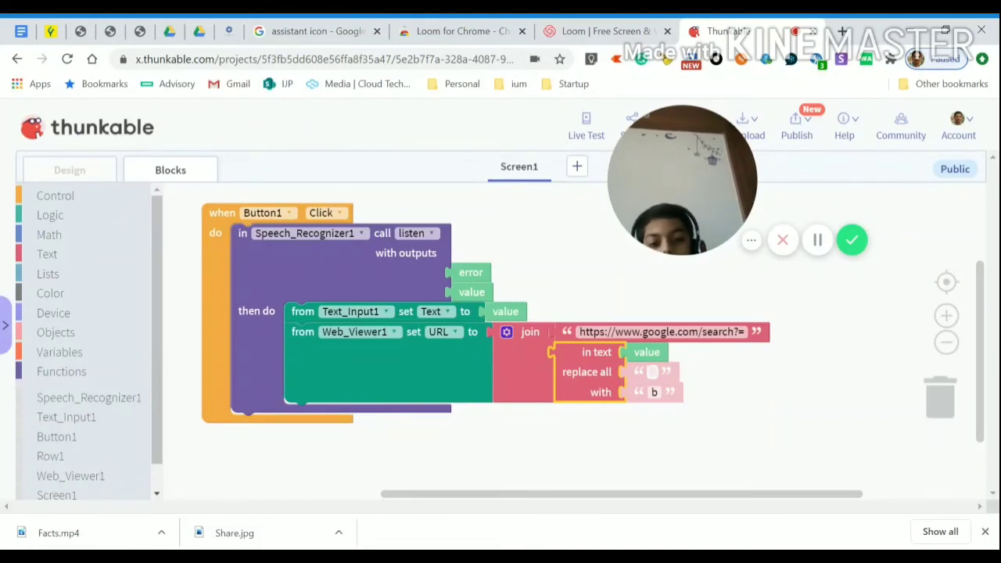
pyautogui.click(654, 391)
pyautogui.write('+')
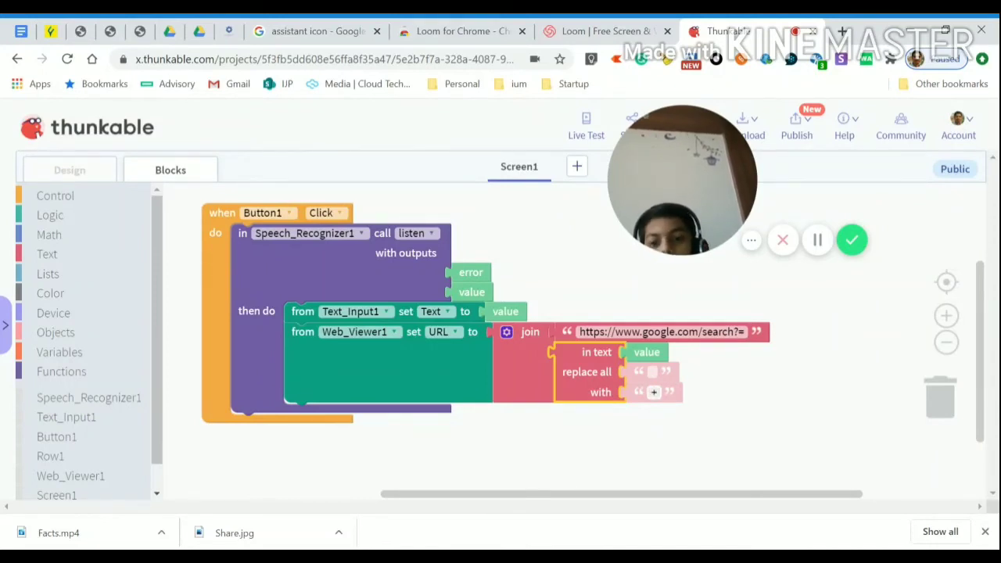
# Duplicate the set-URL block with its join as a standalone copy.
pyautogui.click(512, 223)
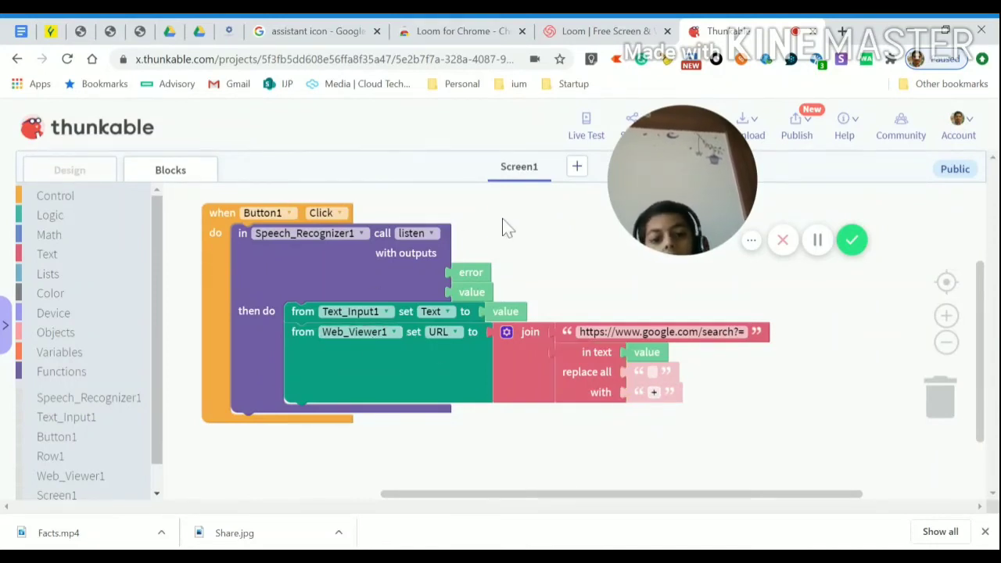
pyautogui.rightClick(211, 249)
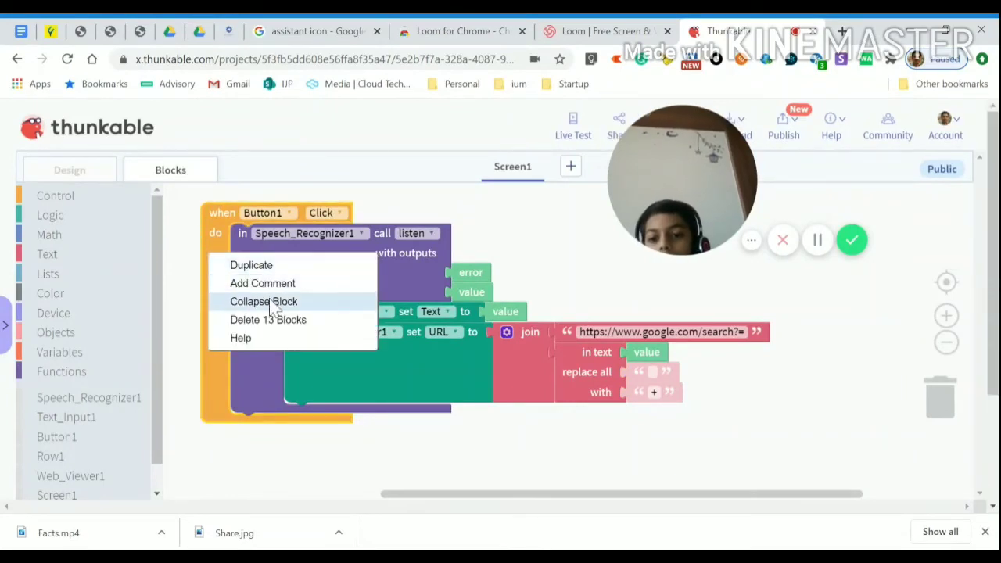
pyautogui.click(522, 266)
pyautogui.click(339, 357)
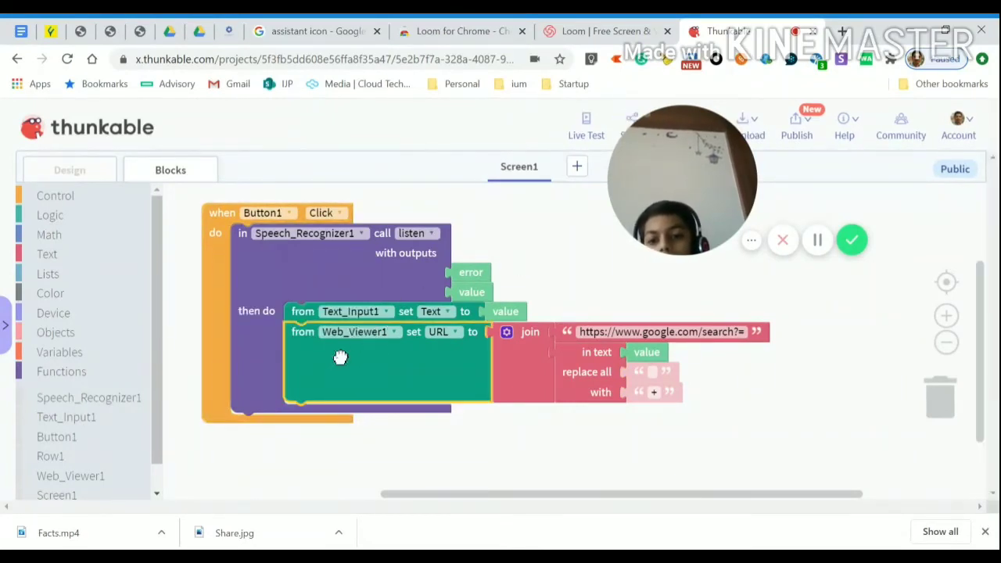
pyautogui.rightClick(340, 358)
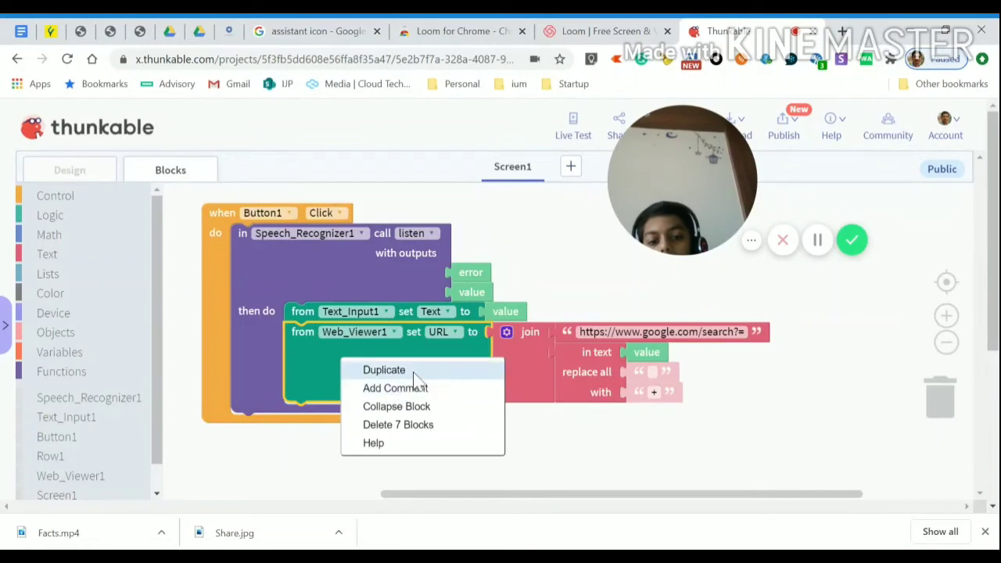
pyautogui.click(384, 370)
pyautogui.moveTo(337, 391); pyautogui.dragTo(434, 435)
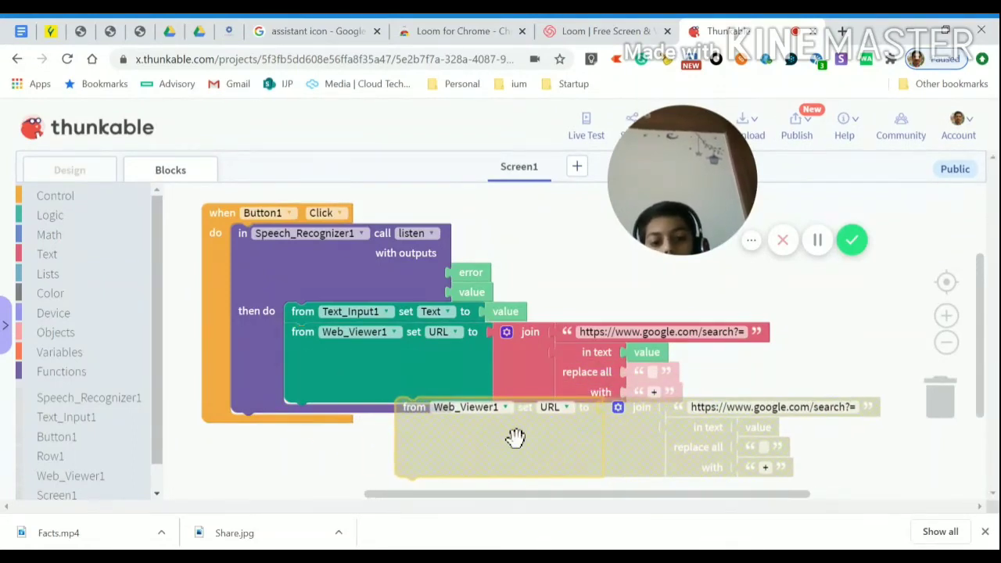
# Trash the copy's extra value block and collapse the Button1 Click handler.
pyautogui.moveTo(755, 427); pyautogui.dragTo(926, 400)
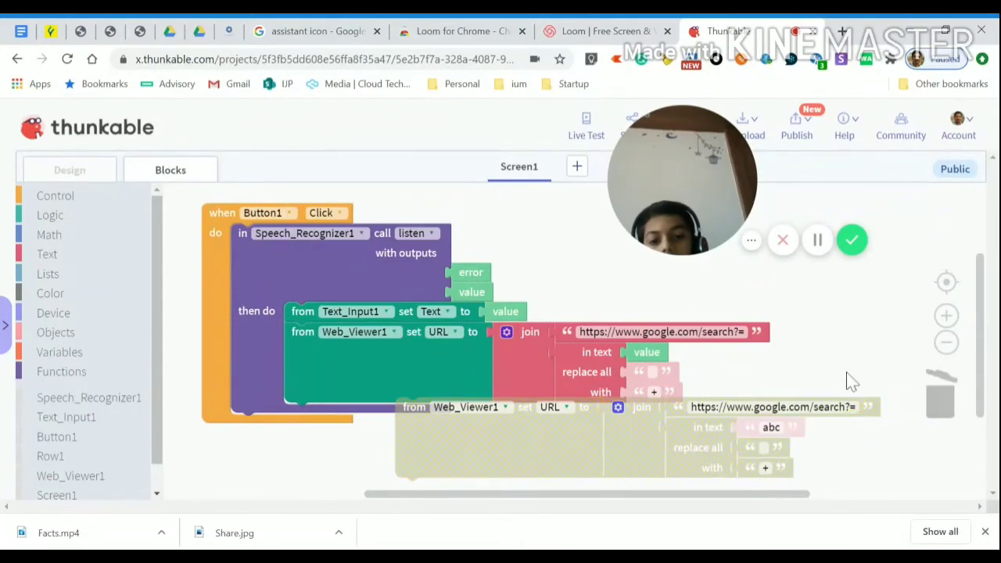
pyautogui.rightClick(221, 265)
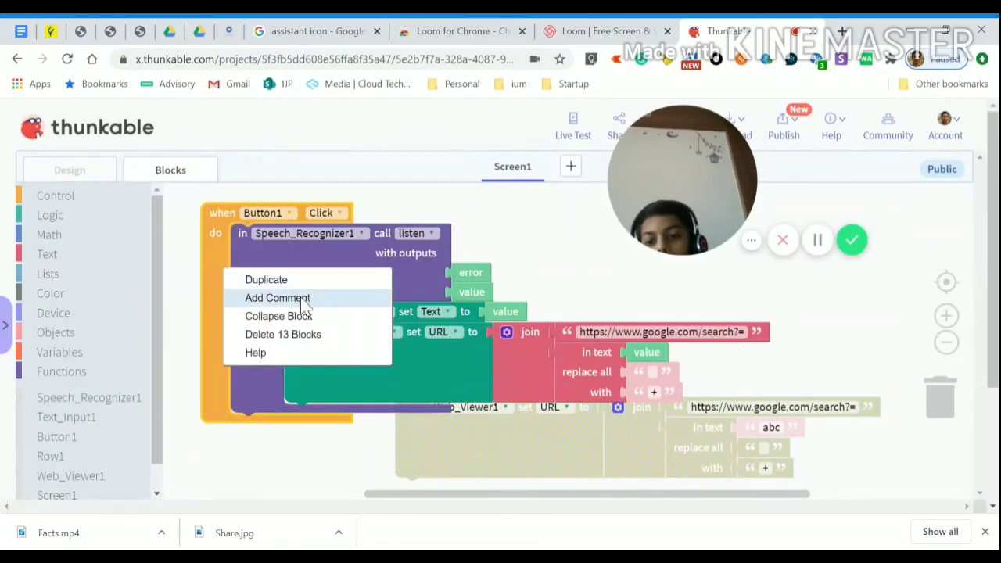
pyautogui.click(278, 315)
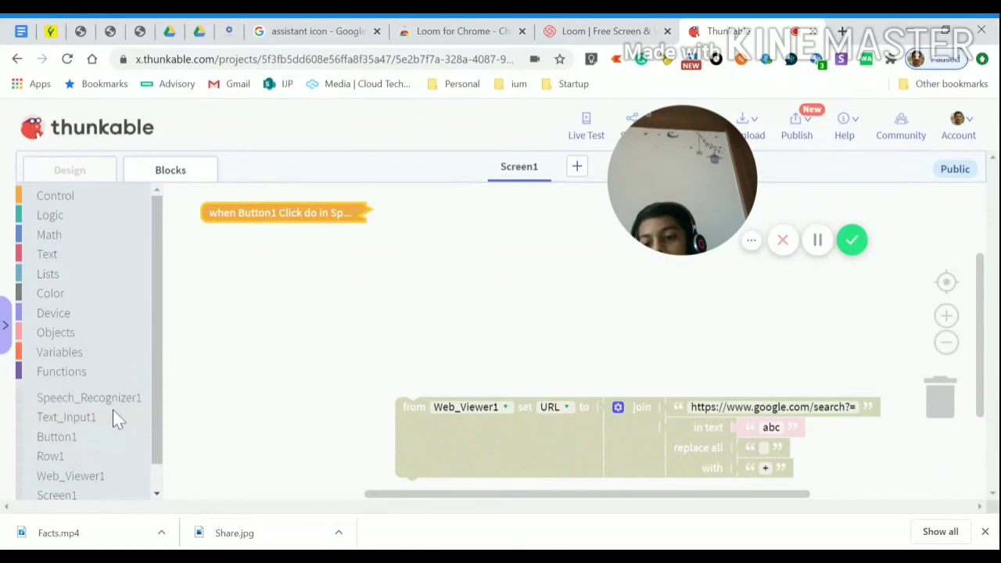
# Make Text_Input1 Submit set Web_Viewer1's URL to the search link joined with Text_Input1's text.
pyautogui.click(115, 422)
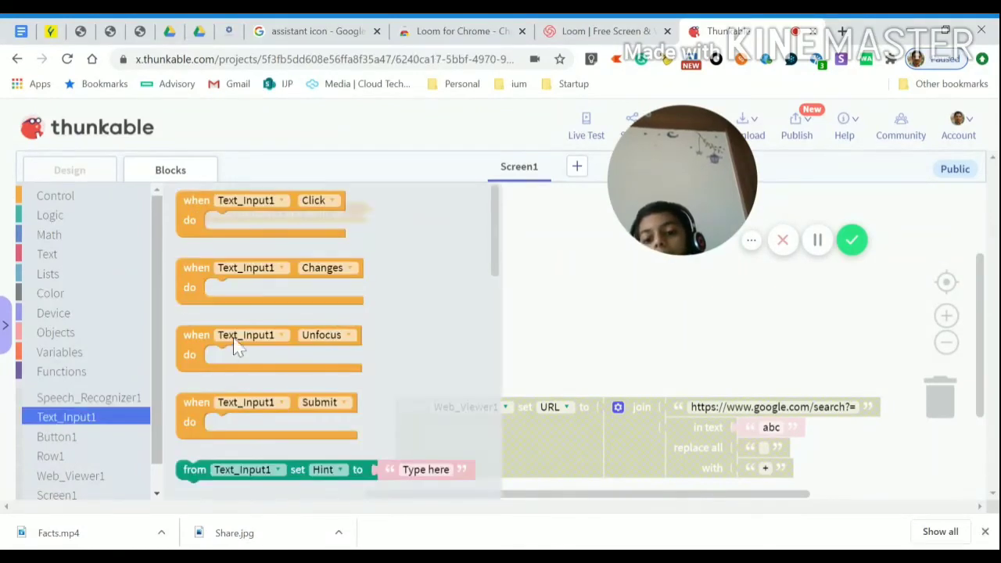
pyautogui.moveTo(191, 414); pyautogui.dragTo(423, 238)
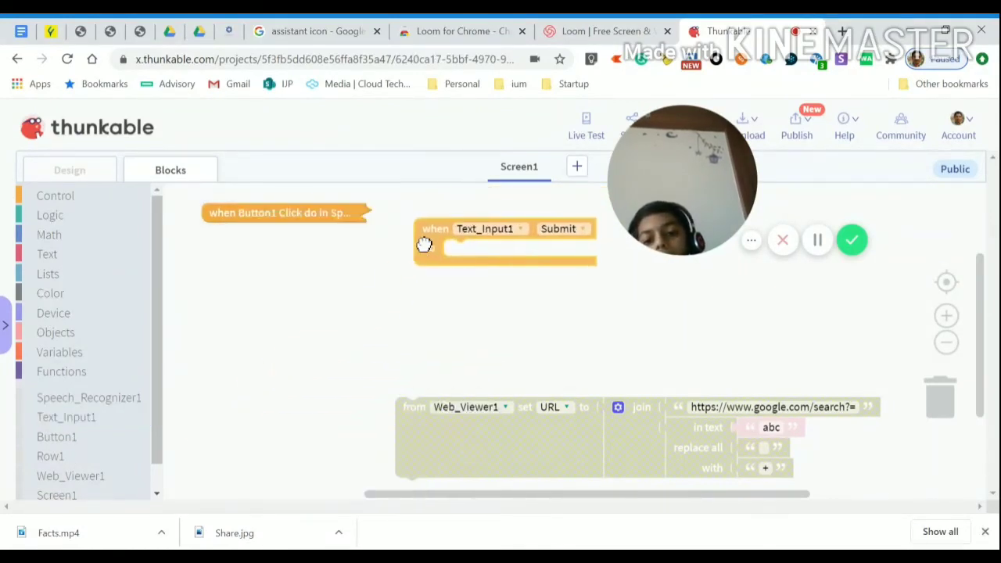
pyautogui.moveTo(424, 407)
pyautogui.mouseDown()
pyautogui.moveTo(453, 258)
pyautogui.moveTo(384, 306)
pyautogui.mouseUp()
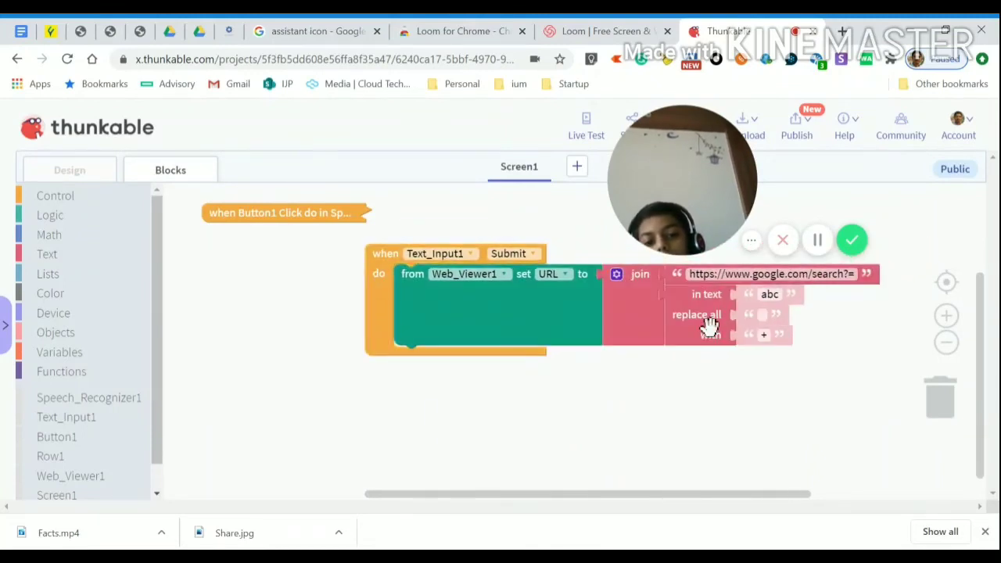
pyautogui.click(66, 417)
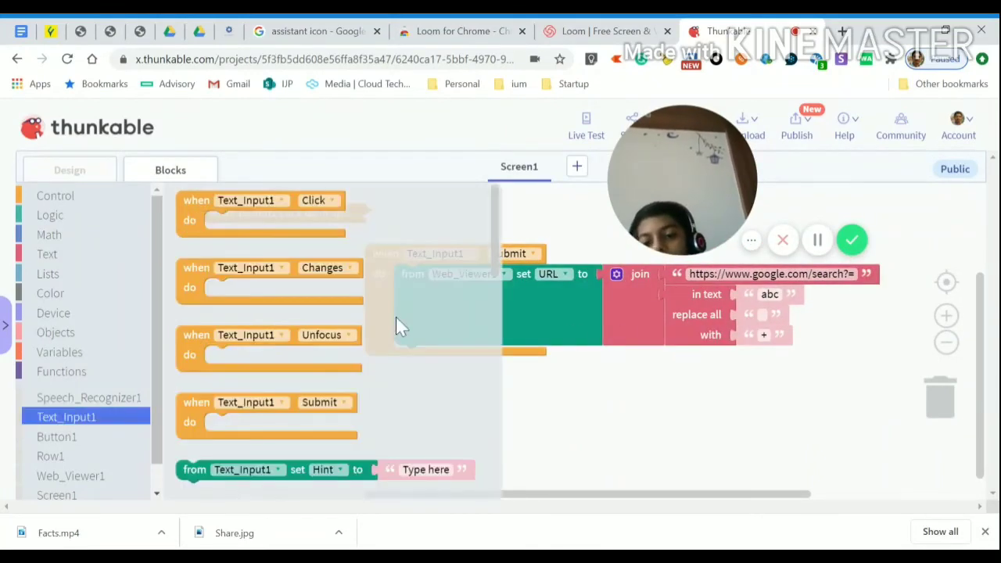
pyautogui.moveTo(496, 244); pyautogui.dragTo(494, 291)
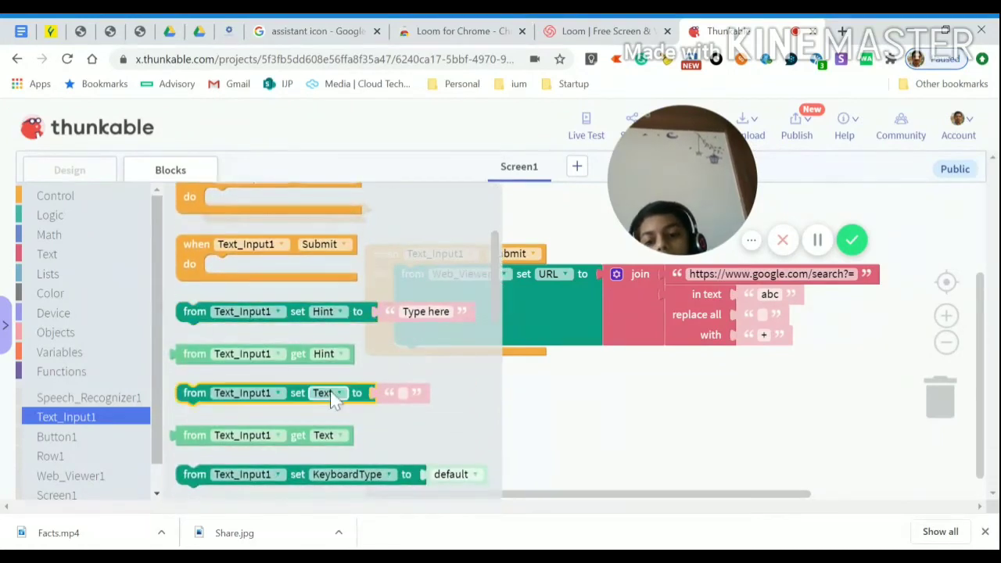
pyautogui.moveTo(289, 435); pyautogui.dragTo(854, 296)
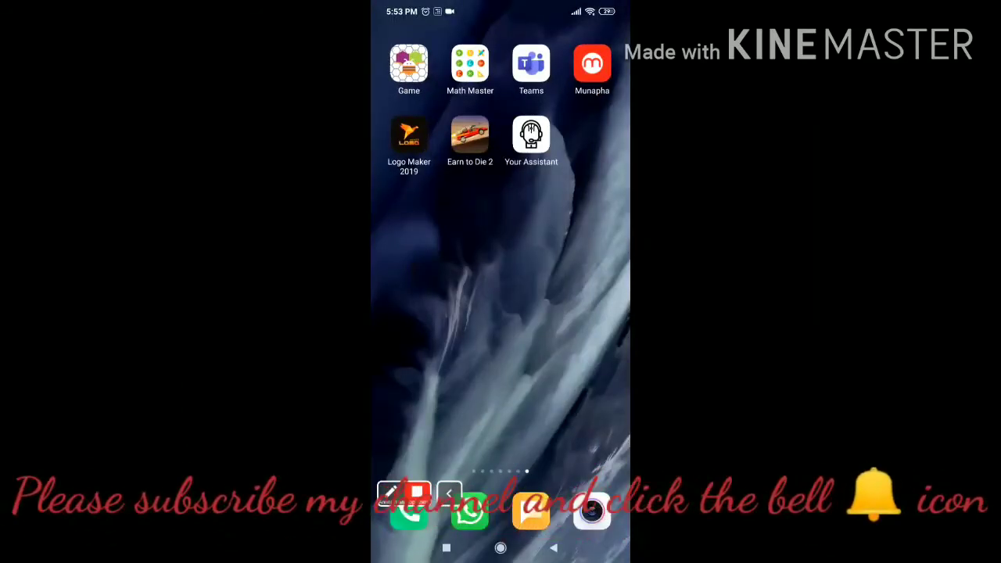
# Launch Your Assistant on the phone and speak a query to get Google results.
pyautogui.click(531, 135)
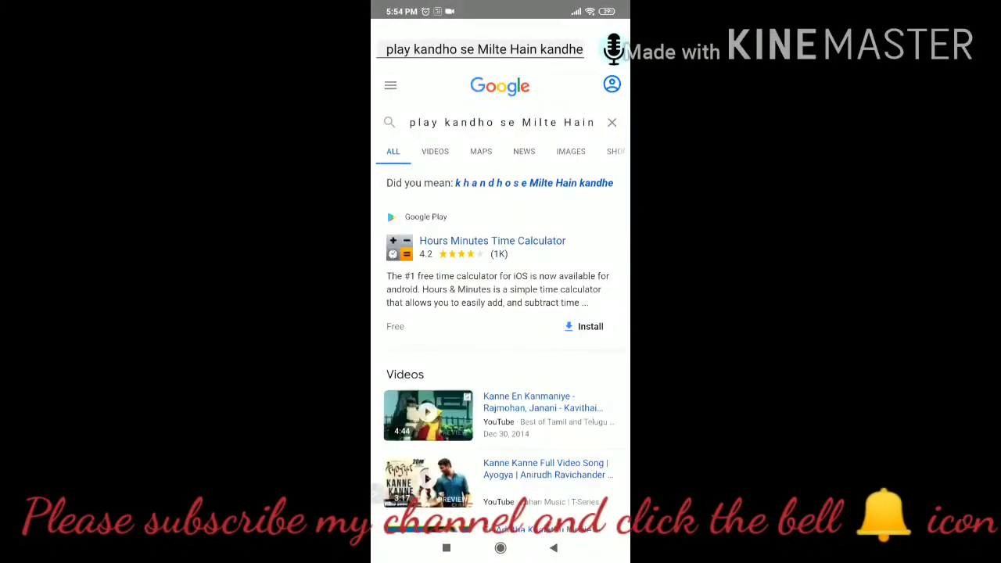
pyautogui.scroll(-1, 501, 312)
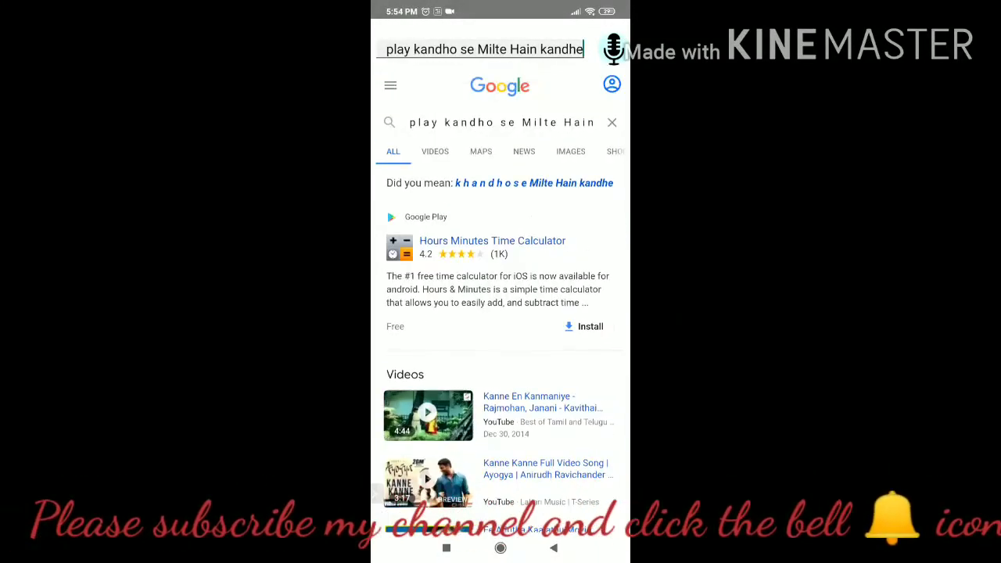
# Clear the old query, enter 'Meaning of calculator' and submit to load Google's definition.
pyautogui.click(483, 49)
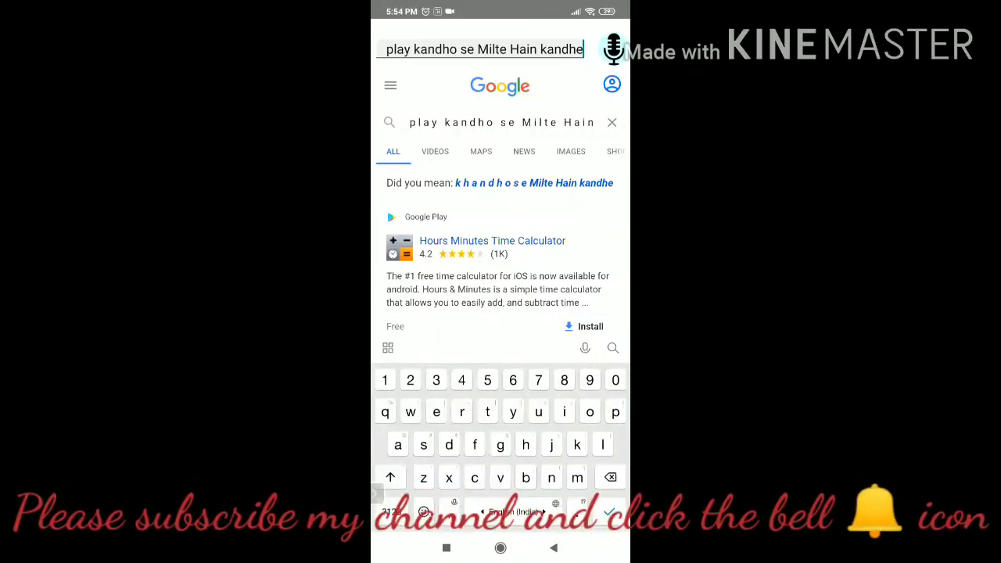
pyautogui.doubleClick(522, 49)
pyautogui.moveTo(509, 63); pyautogui.dragTo(494, 63)
pyautogui.click(610, 477)
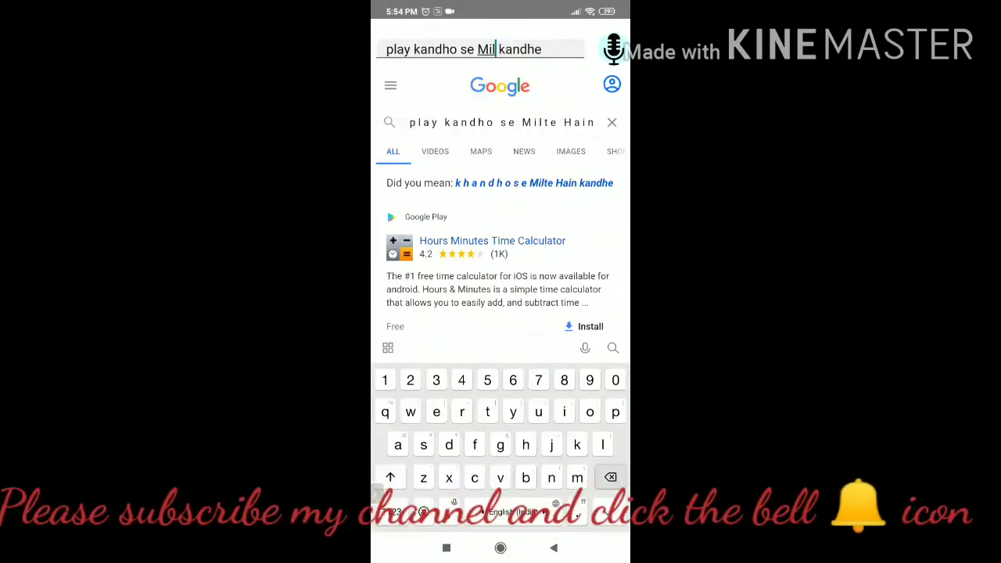
pyautogui.press('BackSpace')
pyautogui.press('BackSpace')
pyautogui.press('BackSpace')
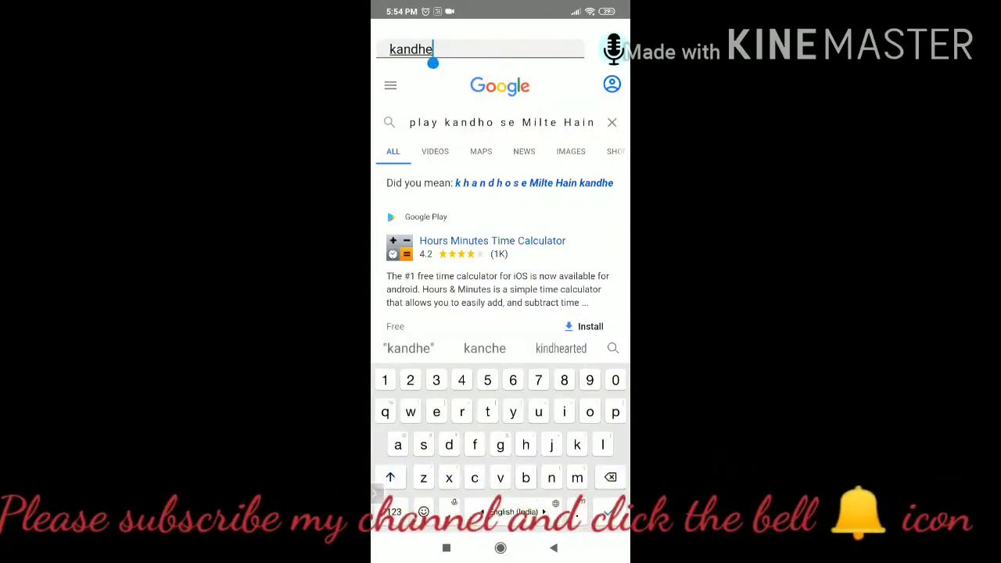
pyautogui.press('BackSpace')
pyautogui.press('BackSpace')
pyautogui.press('BackSpace')
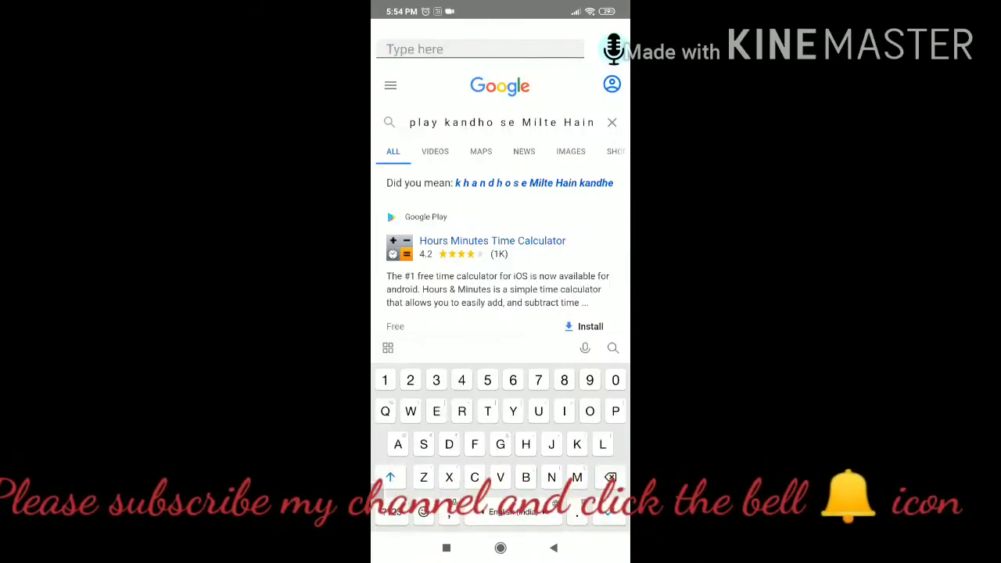
pyautogui.write('Meani')
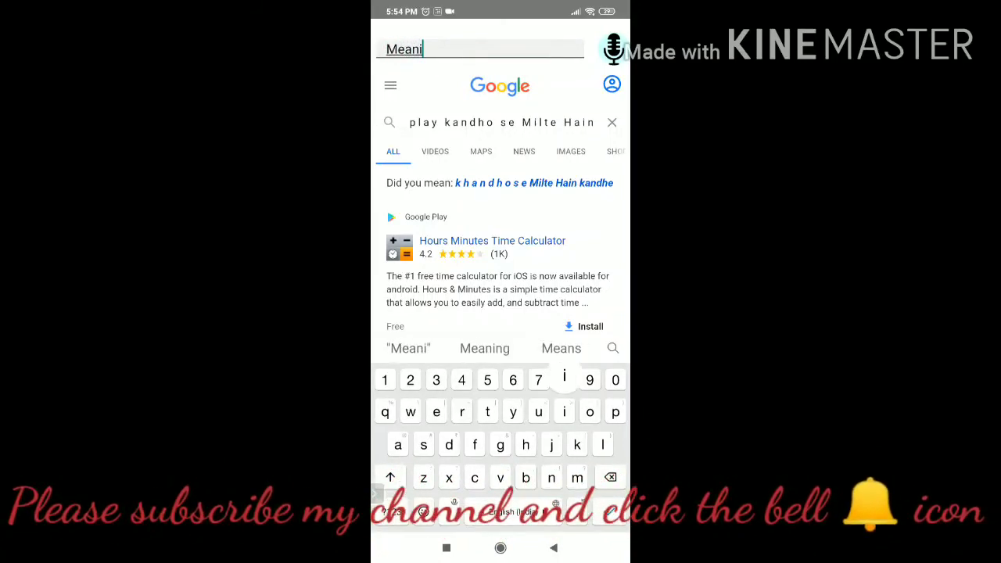
pyautogui.write('ng')
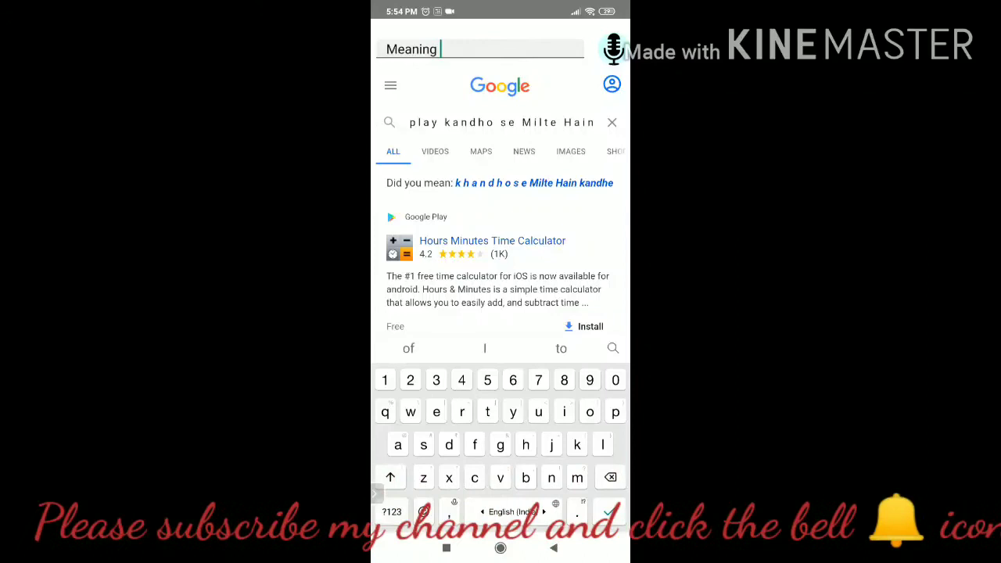
pyautogui.write(' of ')
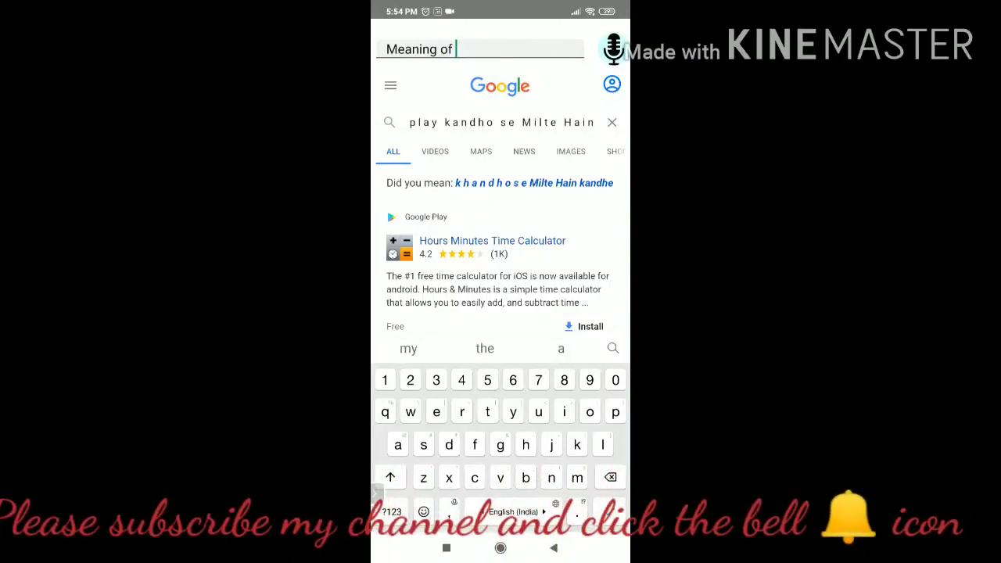
pyautogui.write('ca')
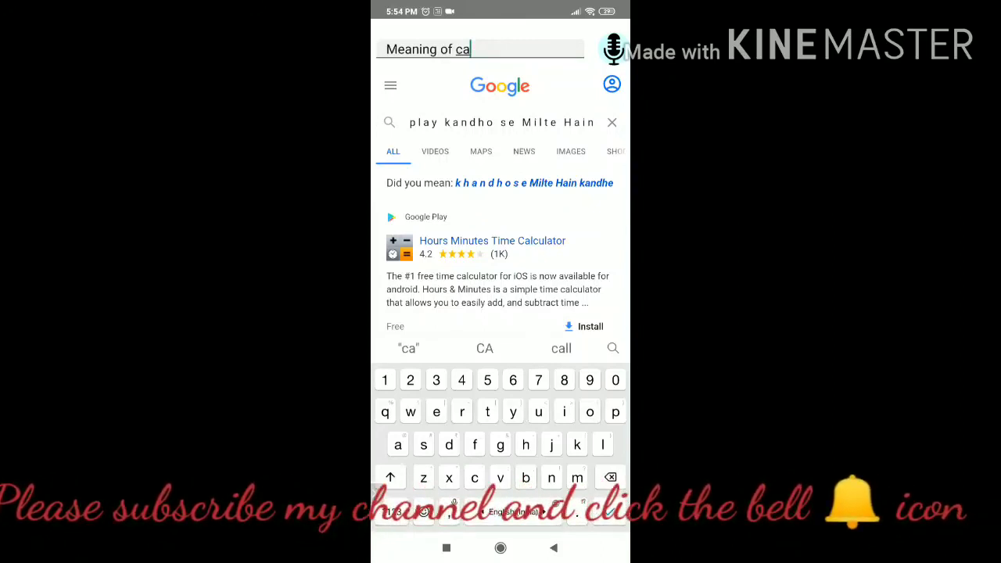
pyautogui.write('lcu')
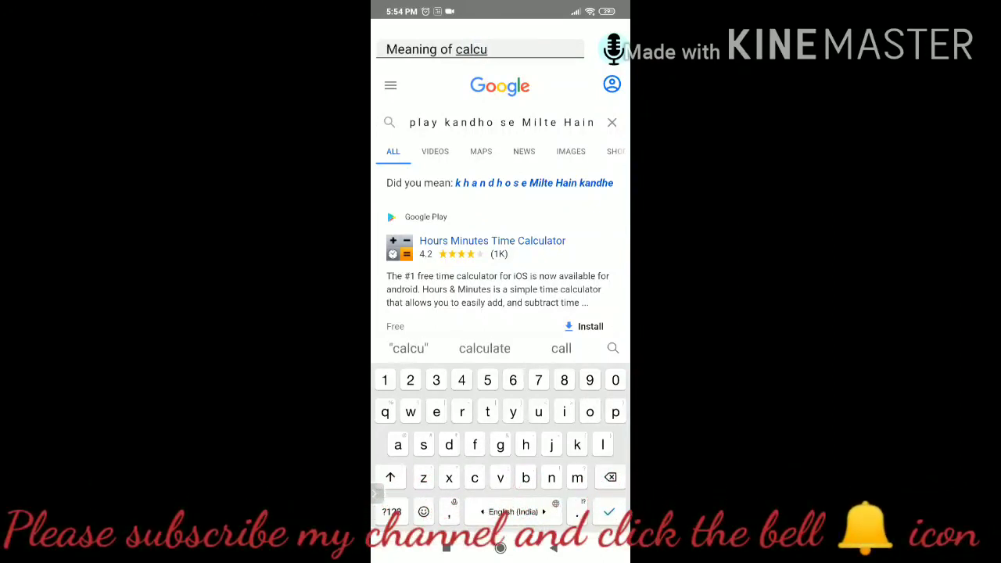
pyautogui.write('la')
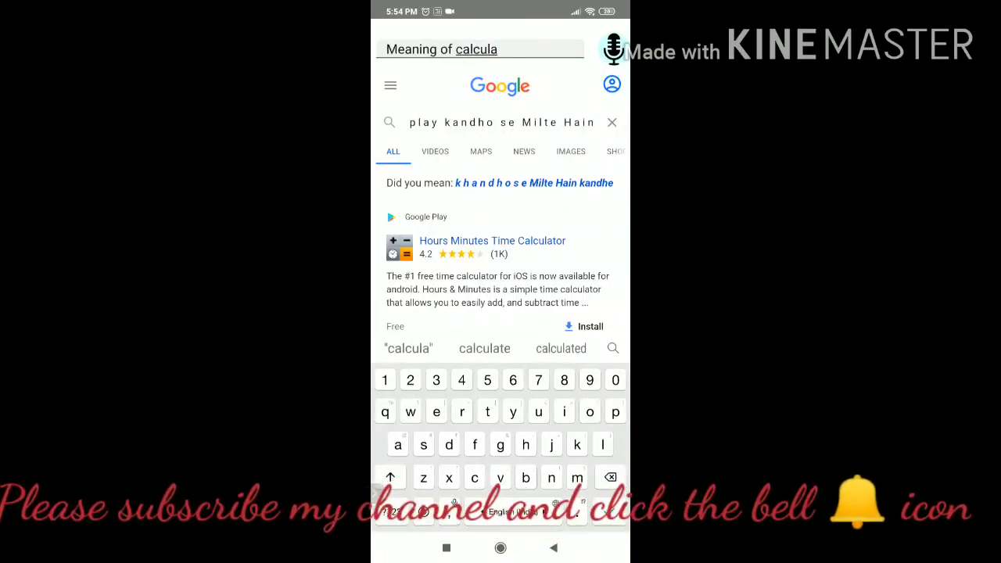
pyautogui.write('t')
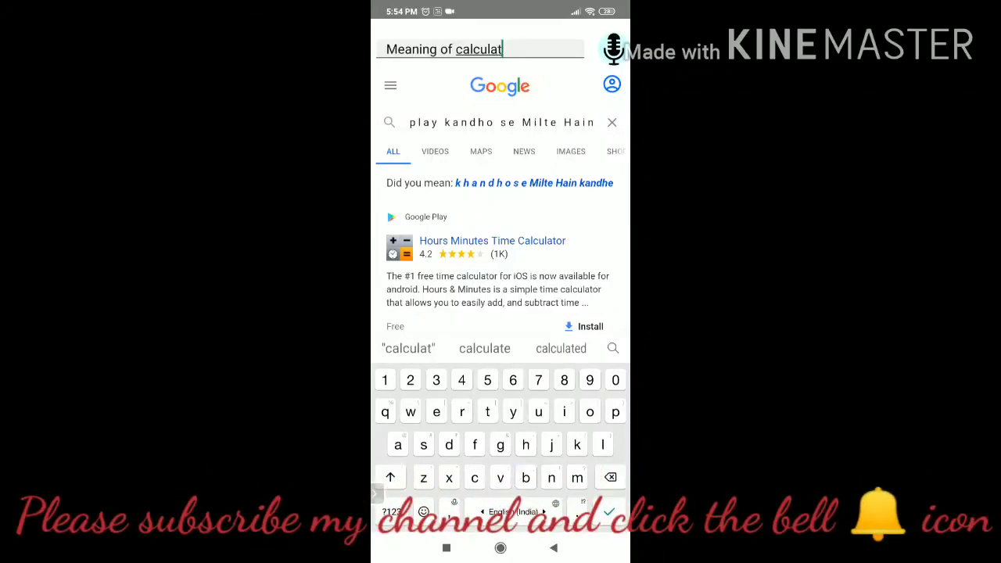
pyautogui.write('or')
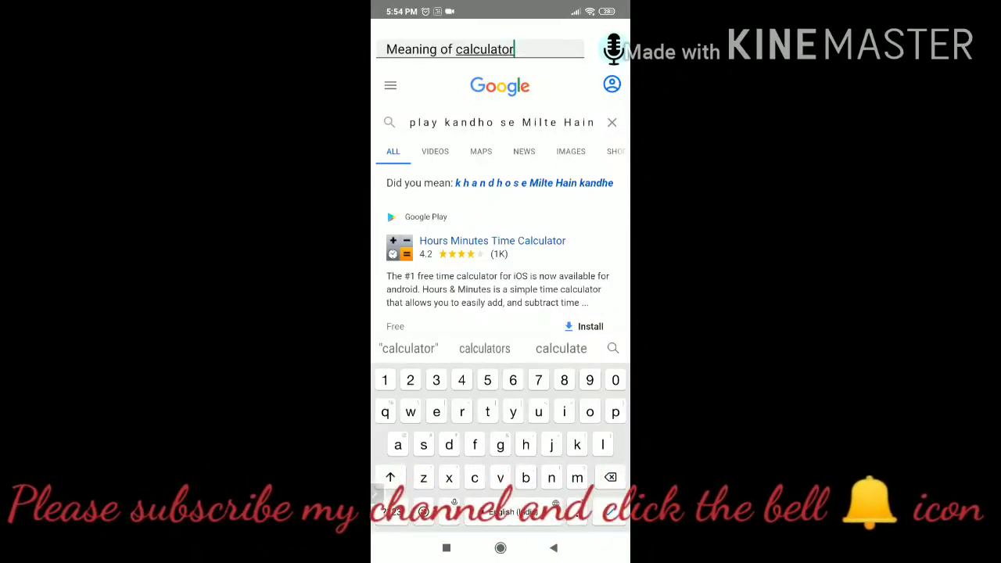
pyautogui.press('Return')
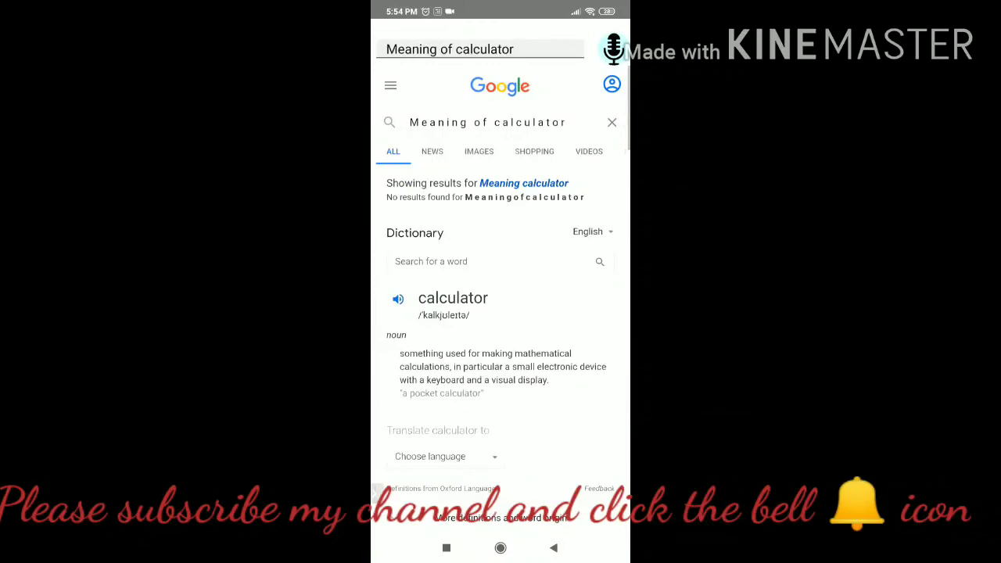